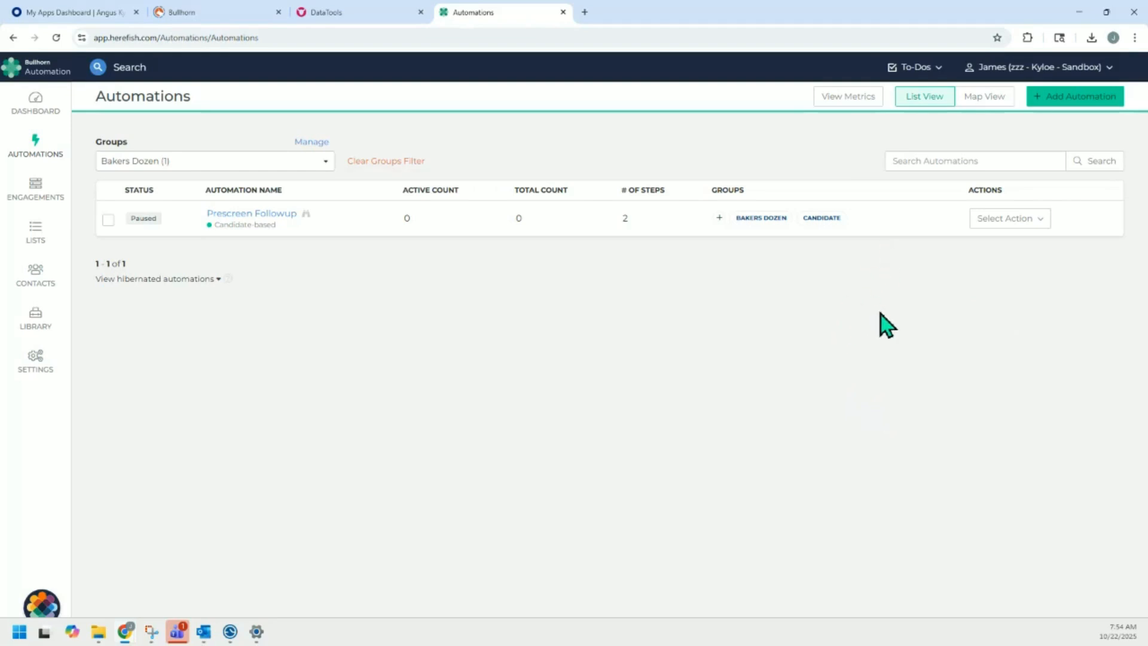
- Start a new blank automation based on submissions
click(1057, 100)
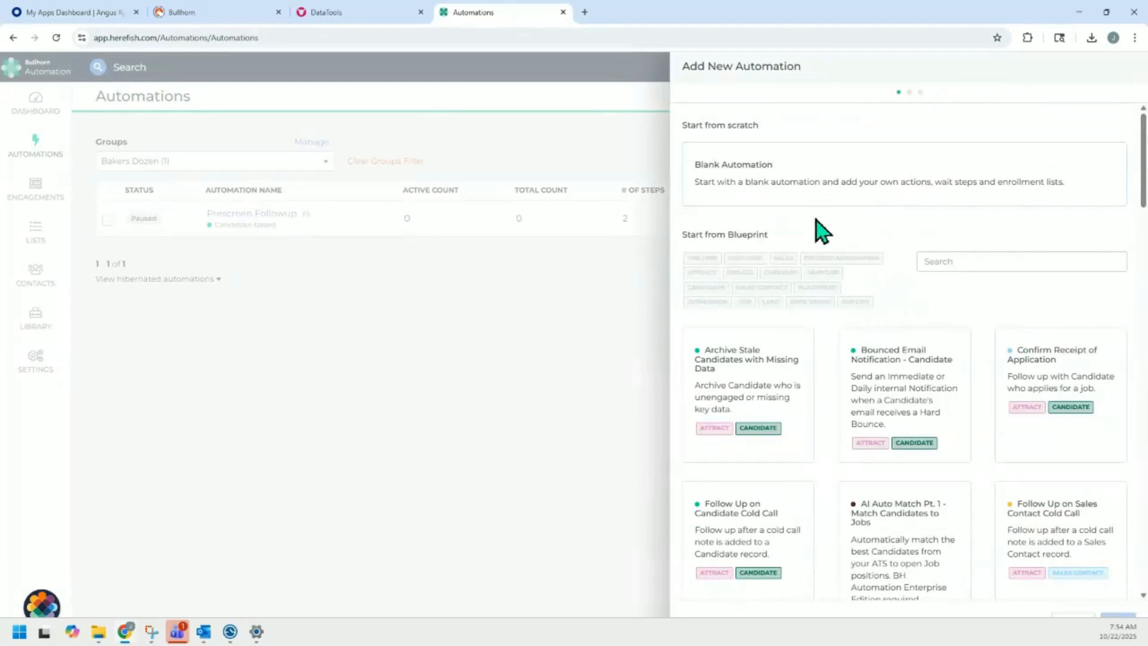
click(722, 190)
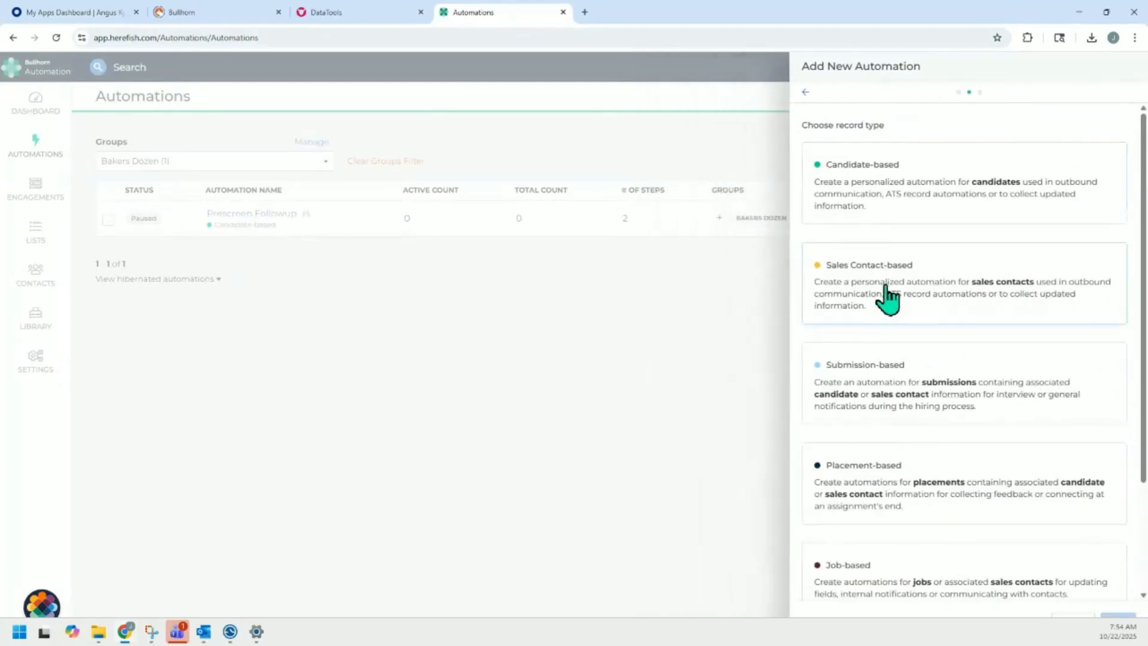
click(876, 400)
- Name the automation "Consultant Rejected", keeping the Standard type and Candidates as contacts, and create it
click(923, 177)
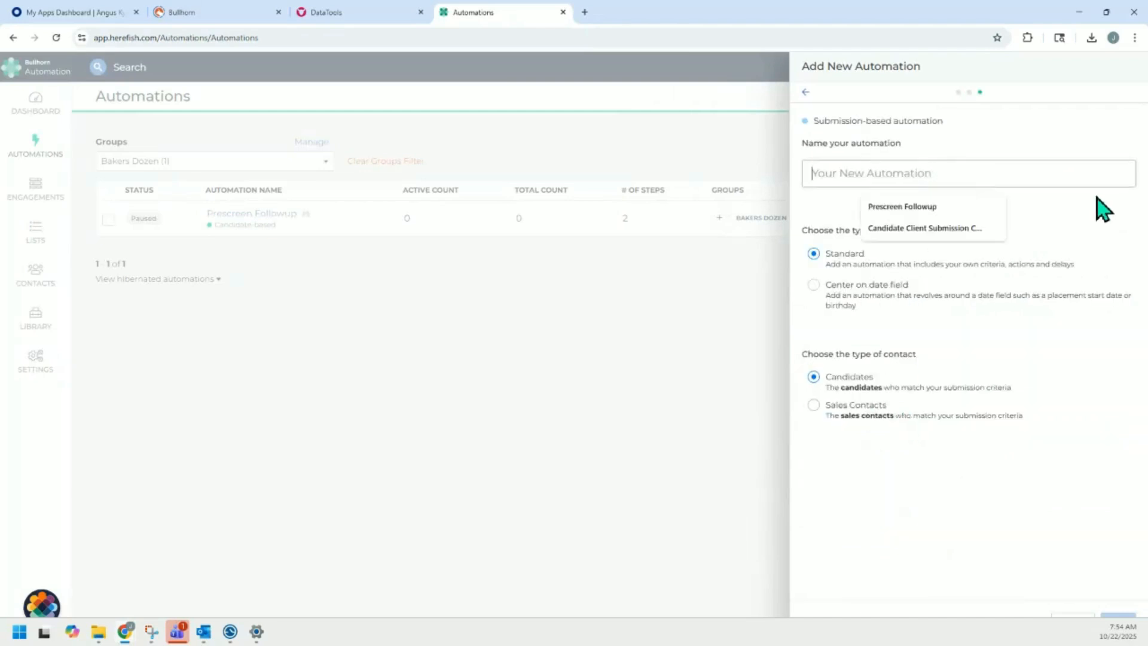
text(R)
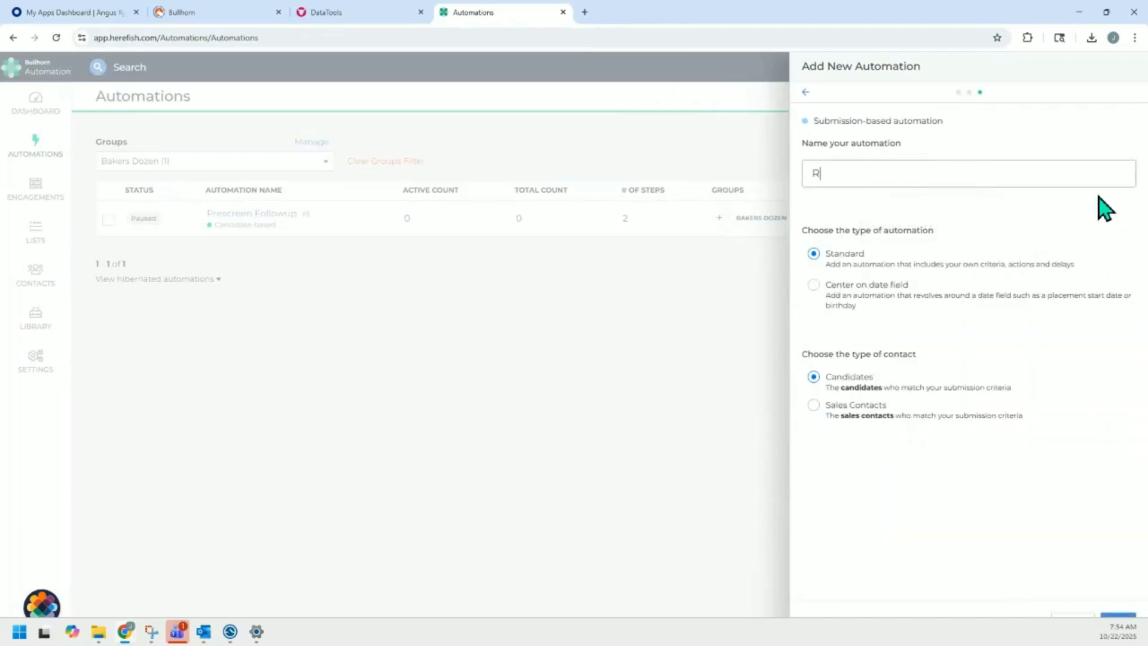
key(BackSpace)
text(Co)
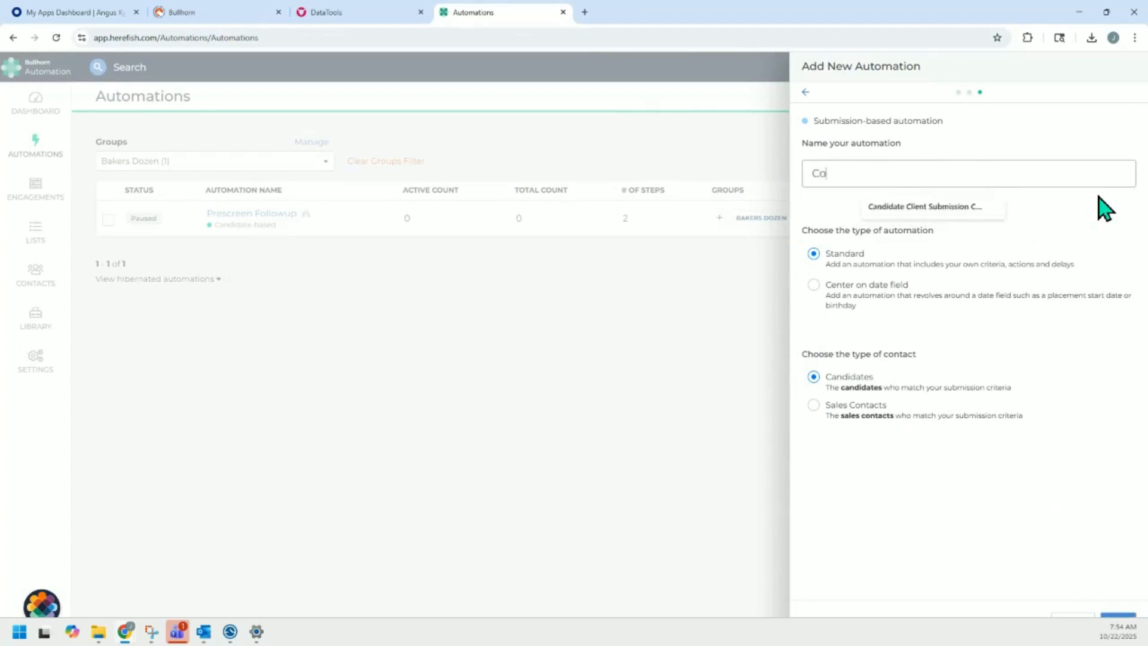
text(nsultant Rejected)
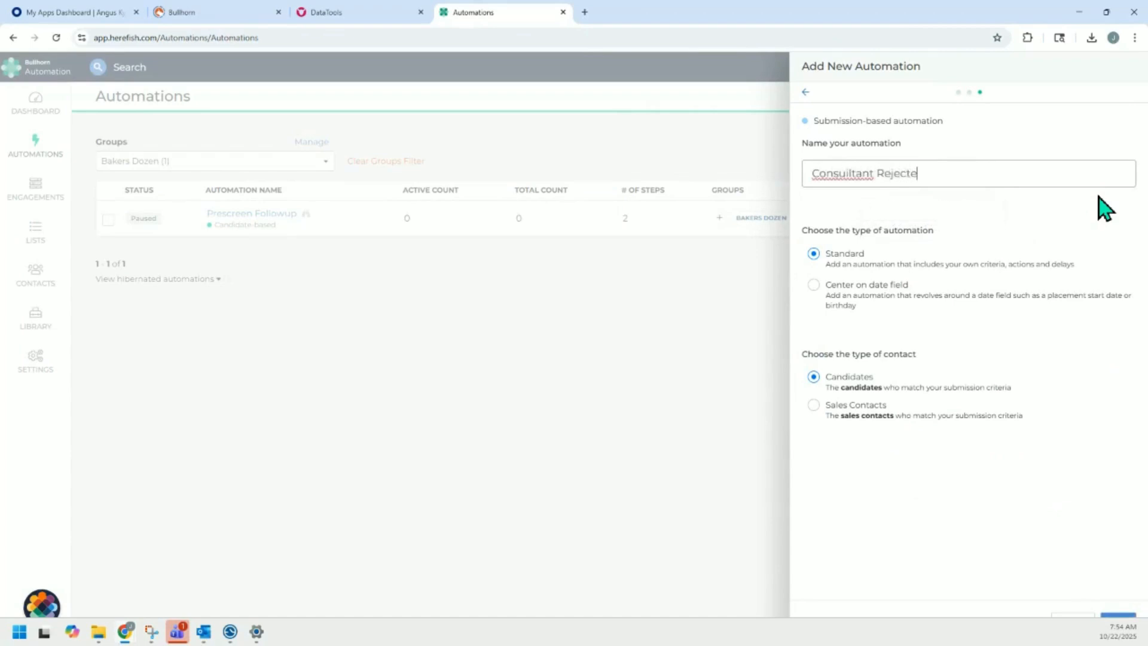
right_click(847, 179)
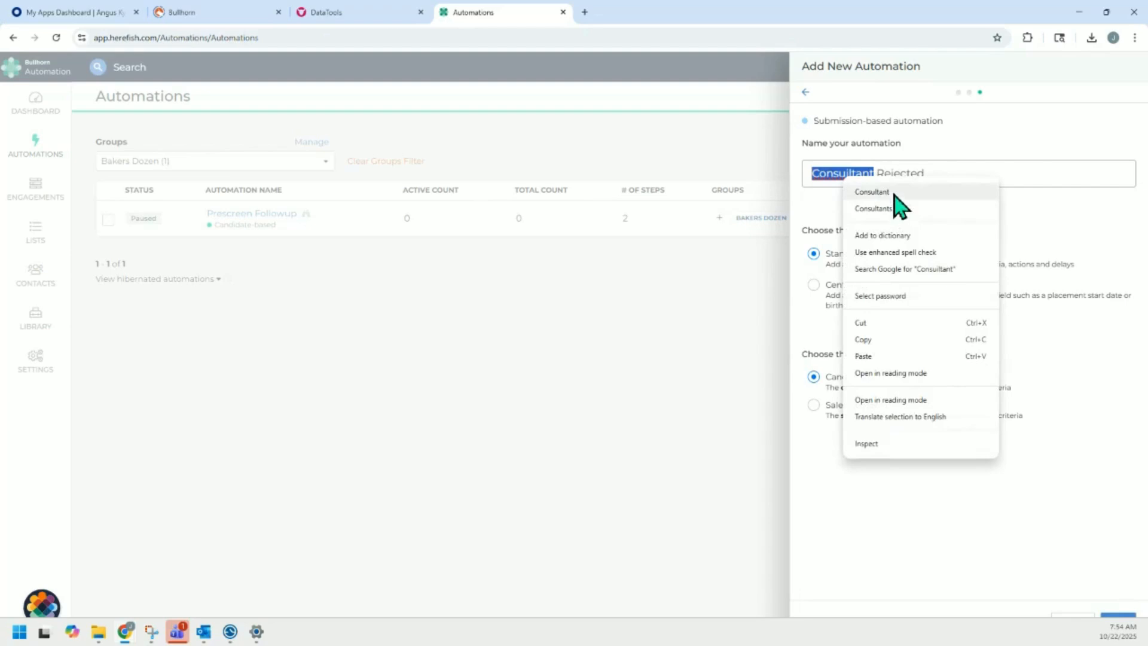
click(890, 192)
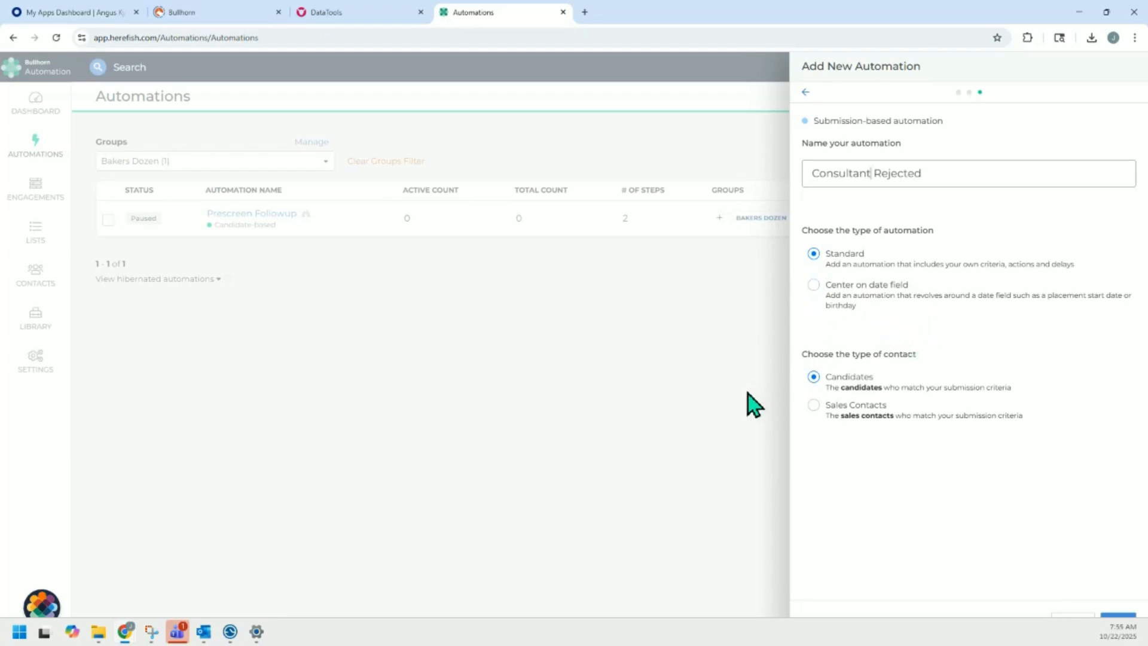
click(1118, 615)
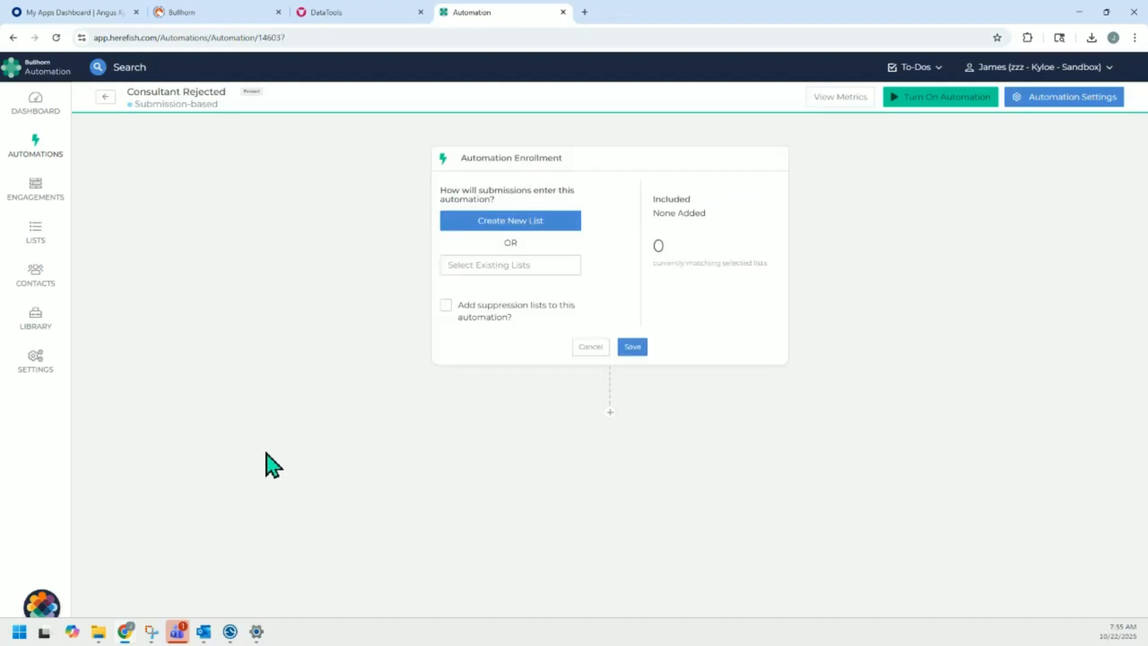
- Create a new enrollment list named "Consultant Rejected" and set its type to Always Updated
click(475, 224)
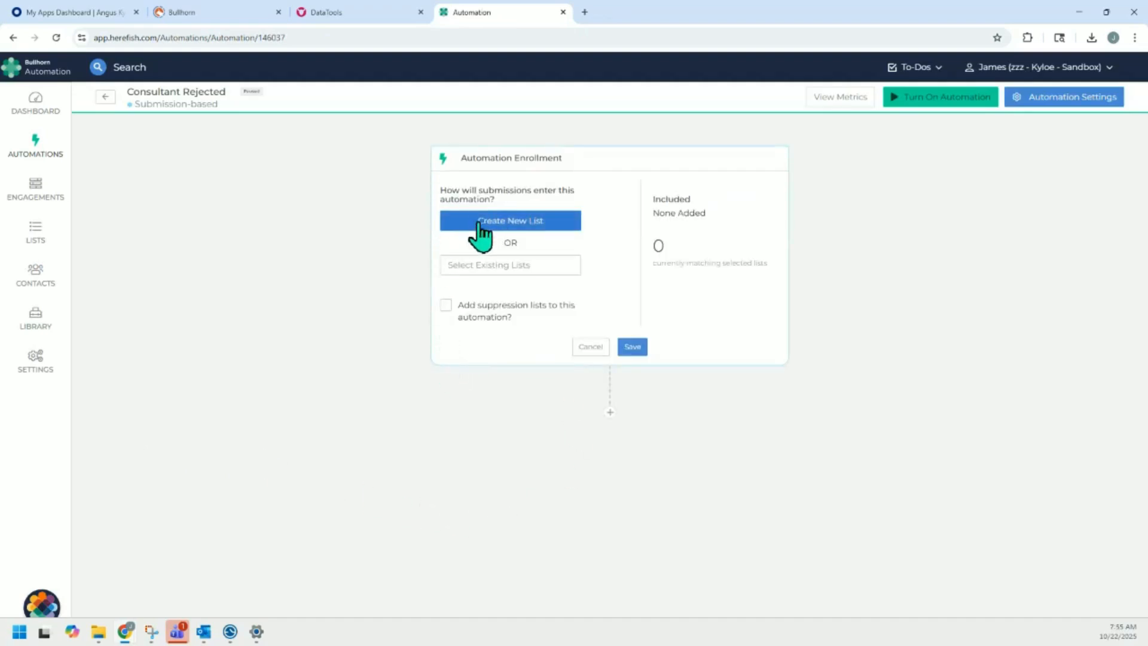
click(769, 154)
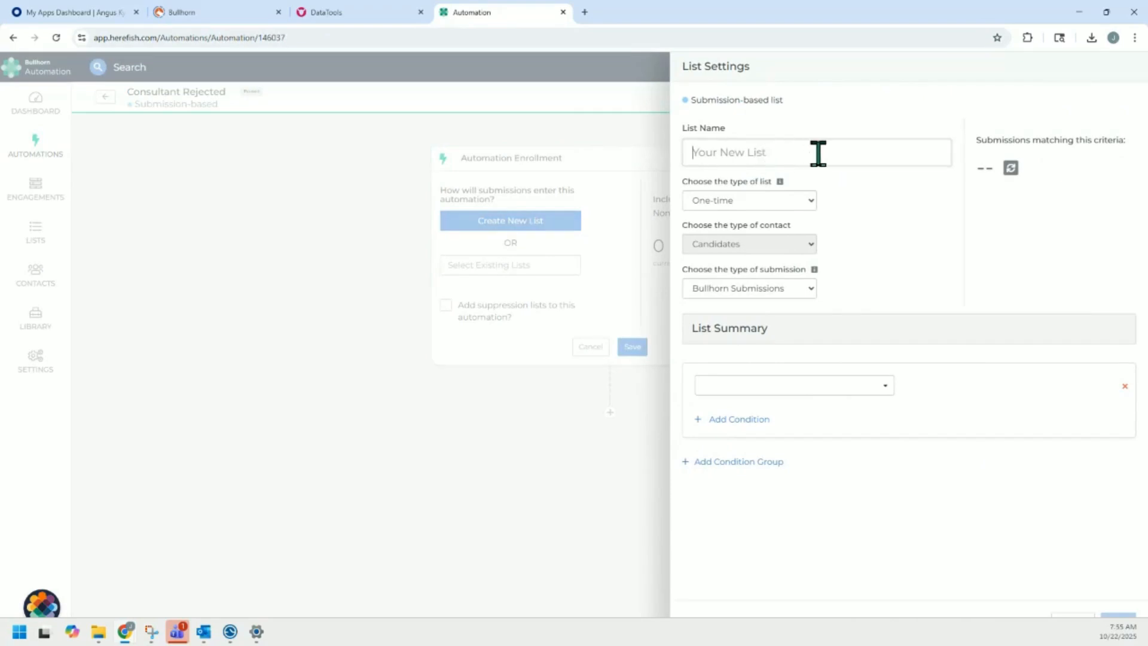
text(Consultant Rejected)
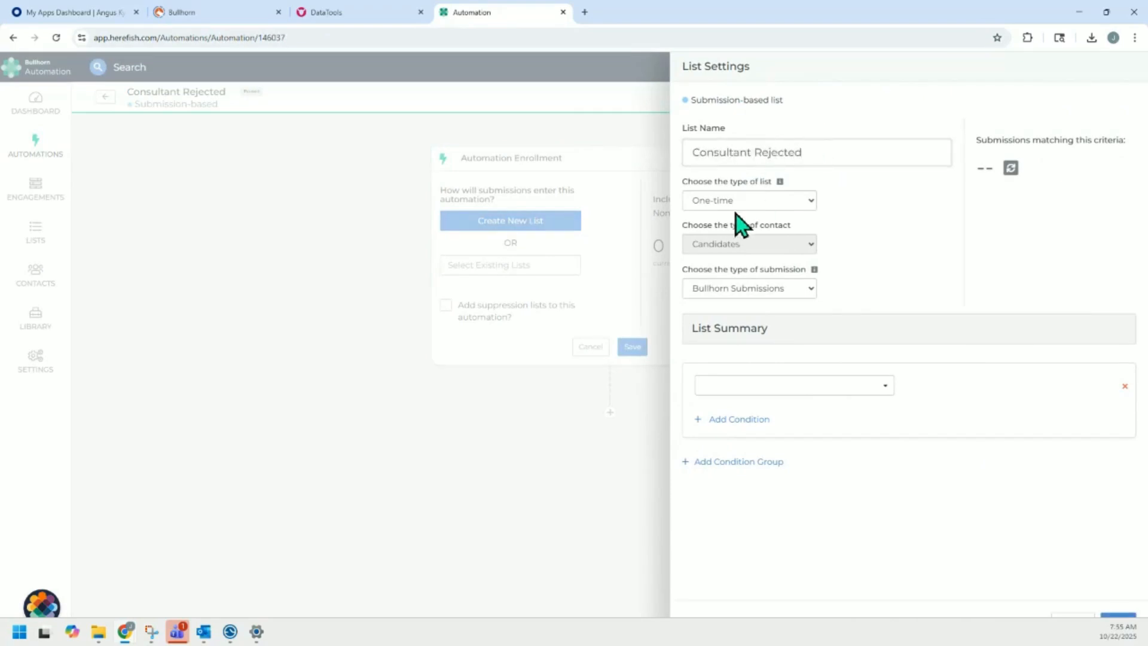
click(737, 208)
click(740, 228)
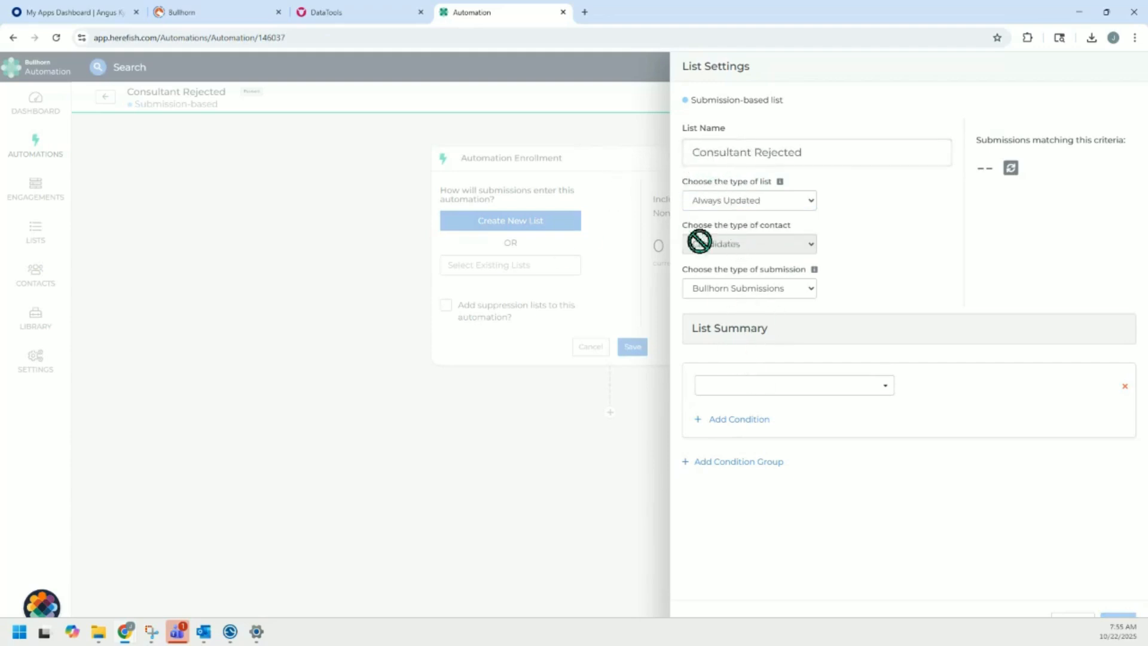
click(695, 150)
- Add the list condition Submission Status Is Consultant Rejected, then save the list and the automation enrollment
click(854, 379)
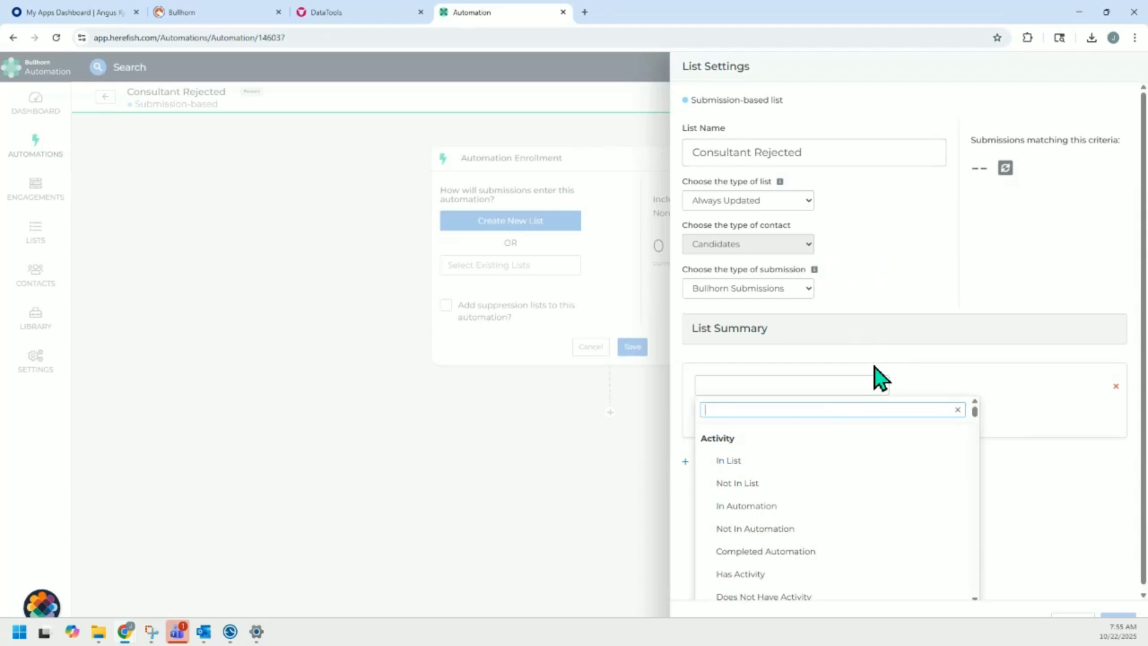
text(submission)
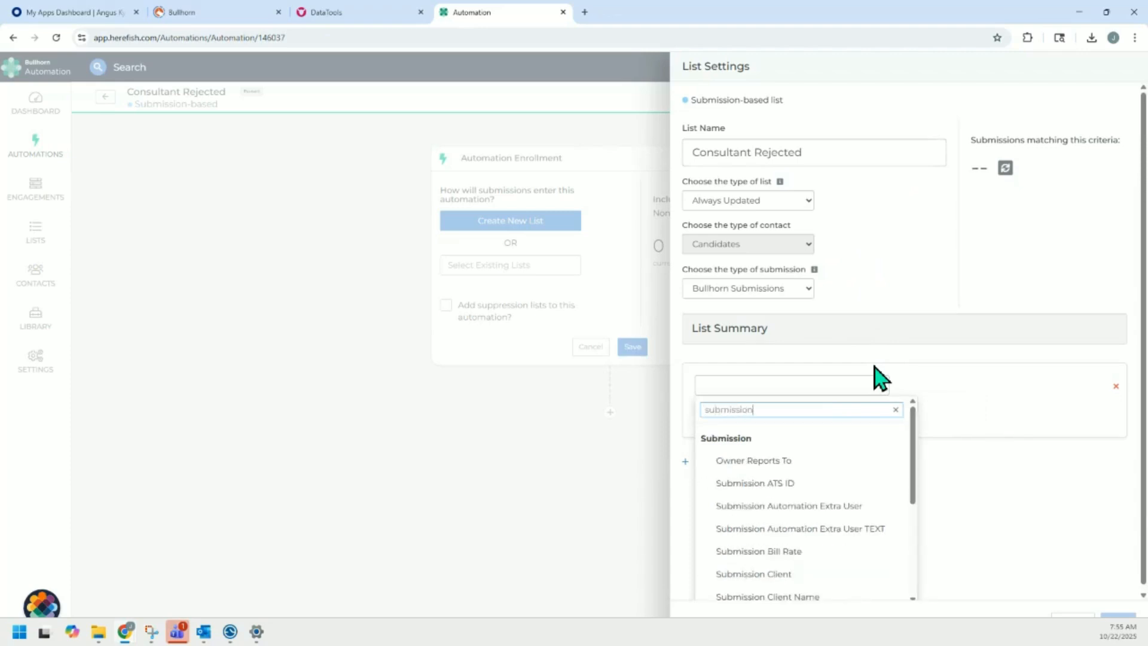
text( stat)
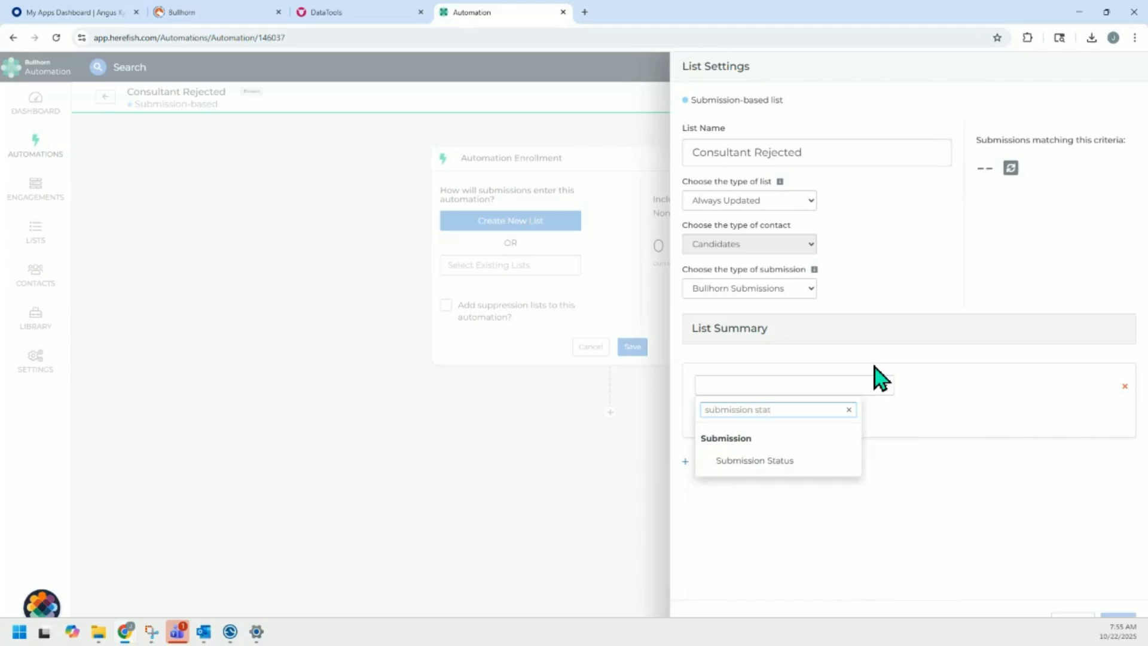
click(785, 462)
click(950, 402)
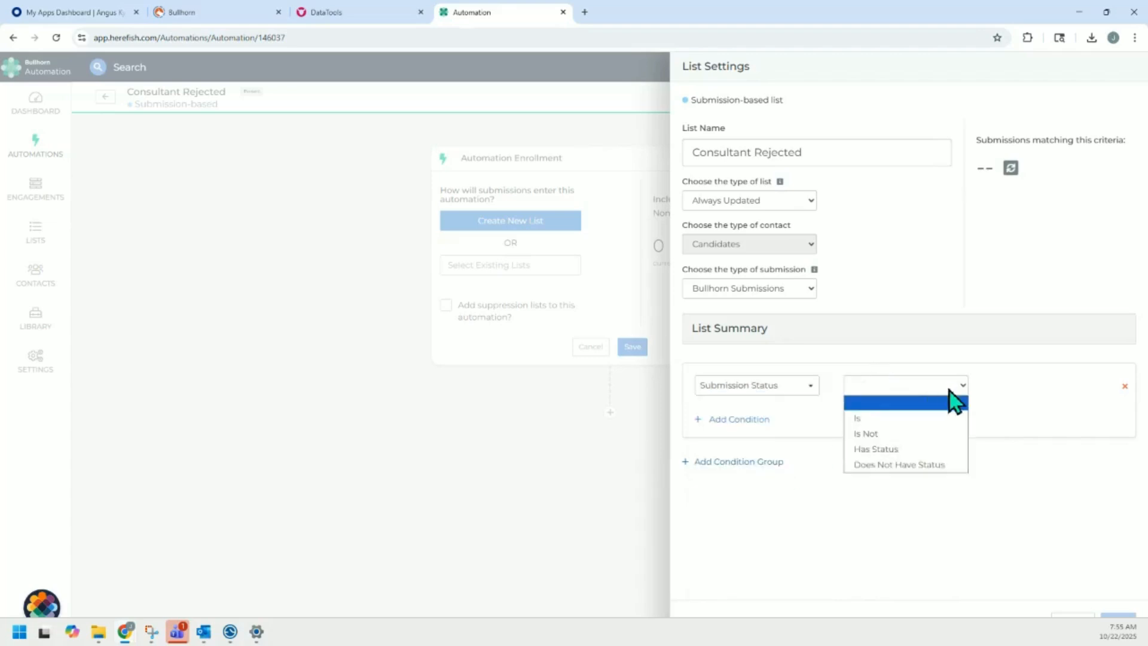
click(924, 416)
click(1049, 400)
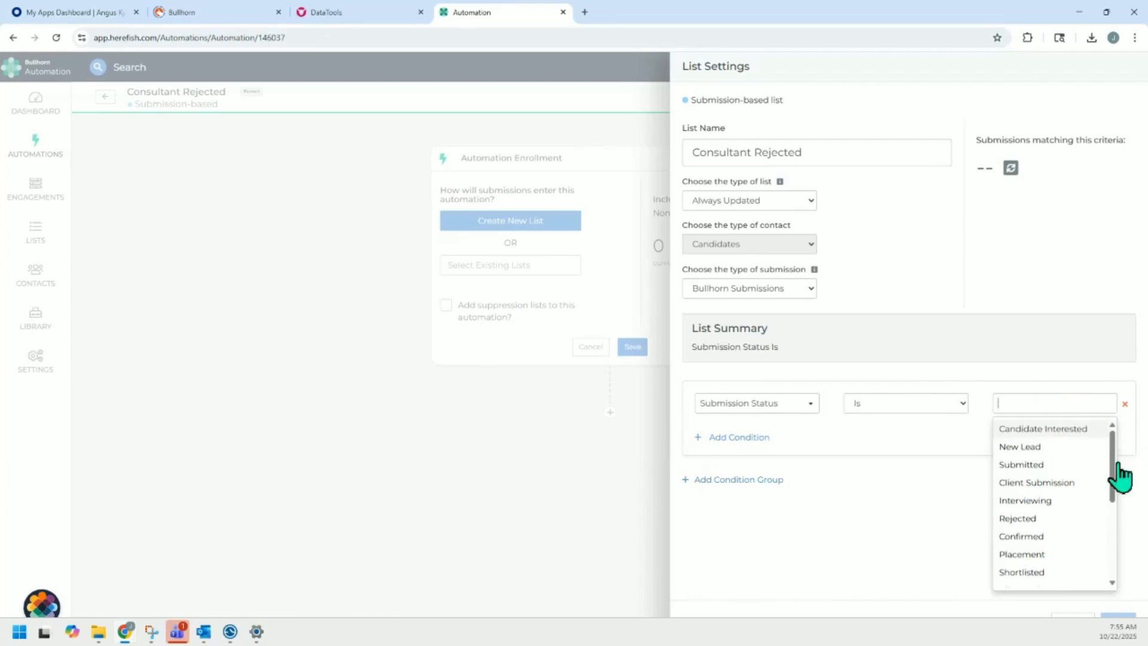
scroll(1085, 508, down, 5)
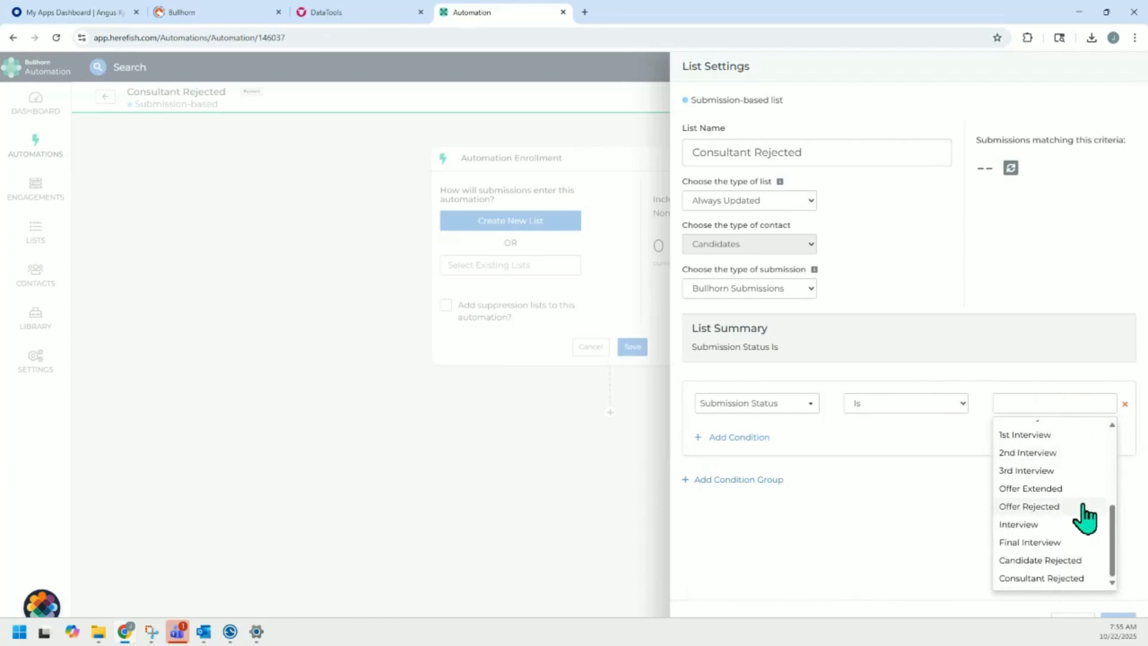
click(1054, 578)
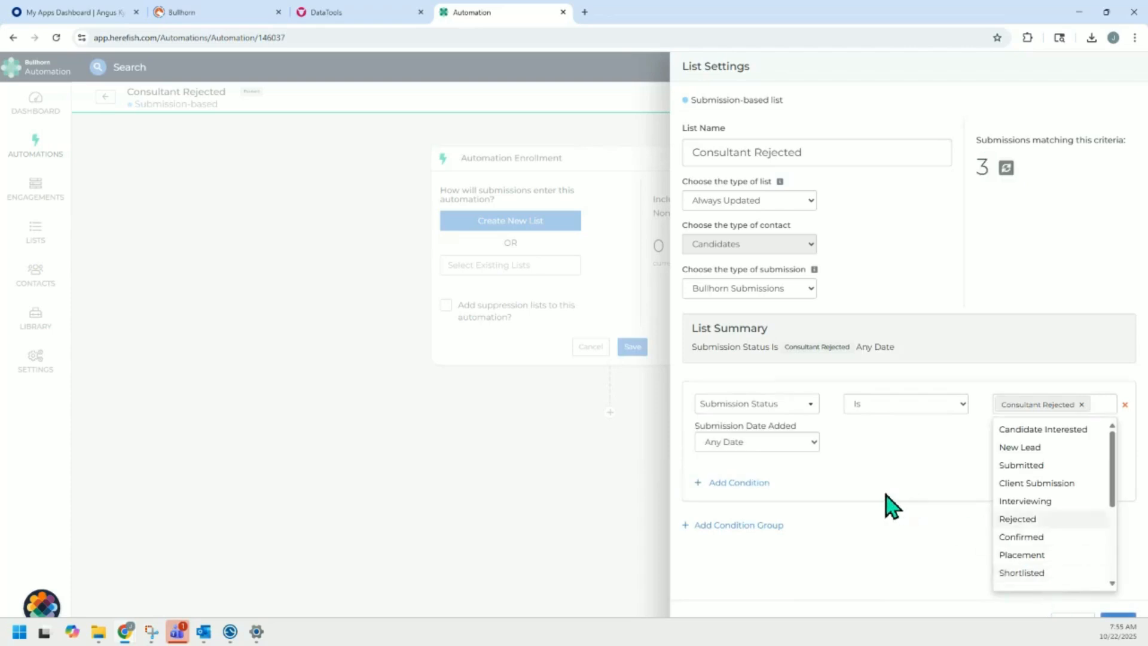
click(917, 464)
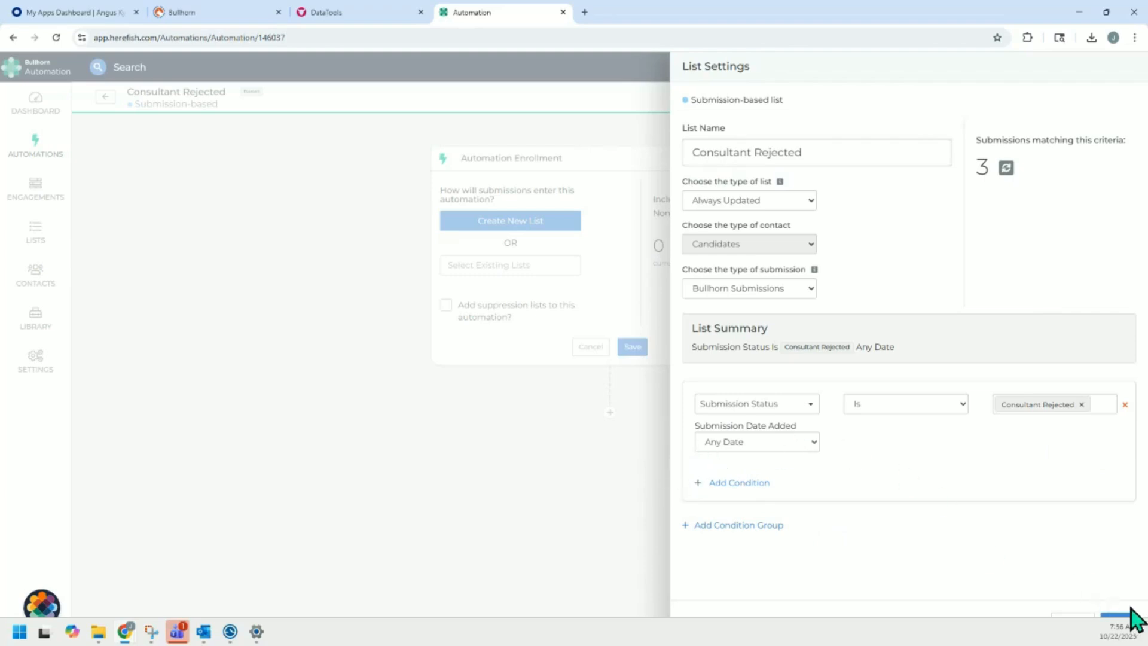
click(1109, 614)
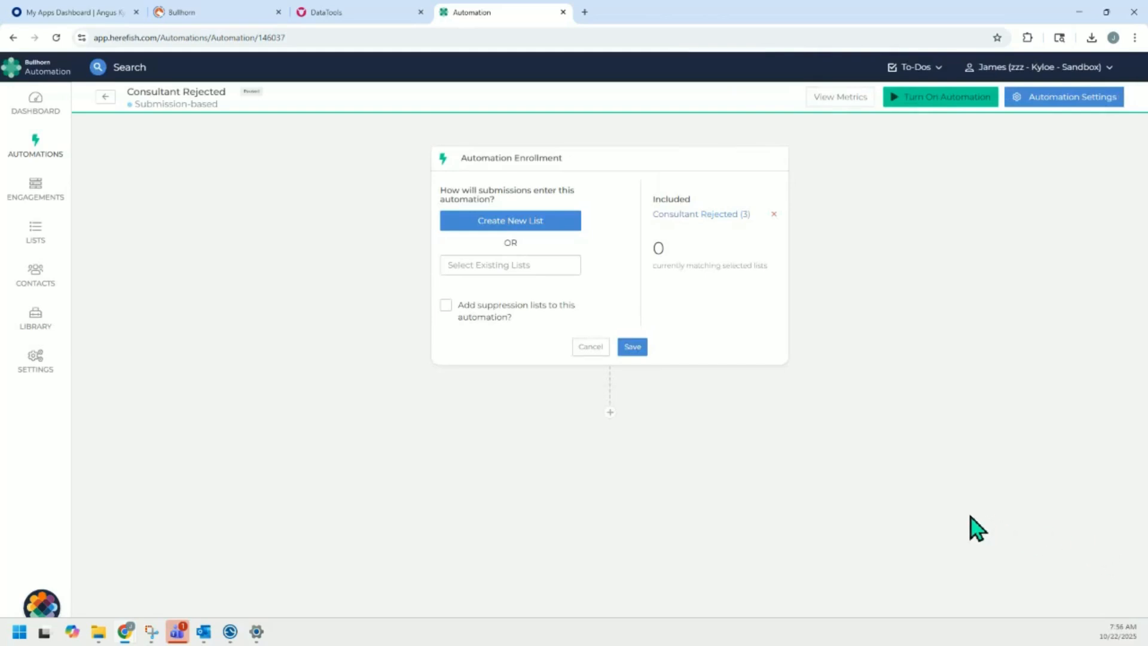
click(627, 347)
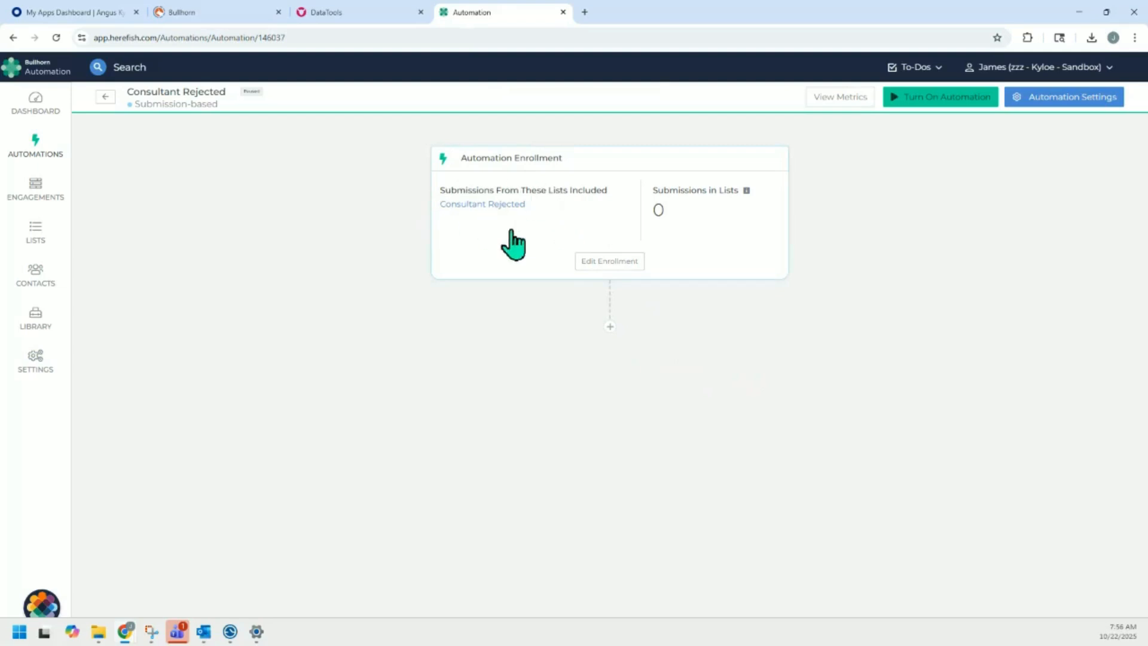
- Add a Wait step of 30 minutes after the enrollment and save it
click(609, 327)
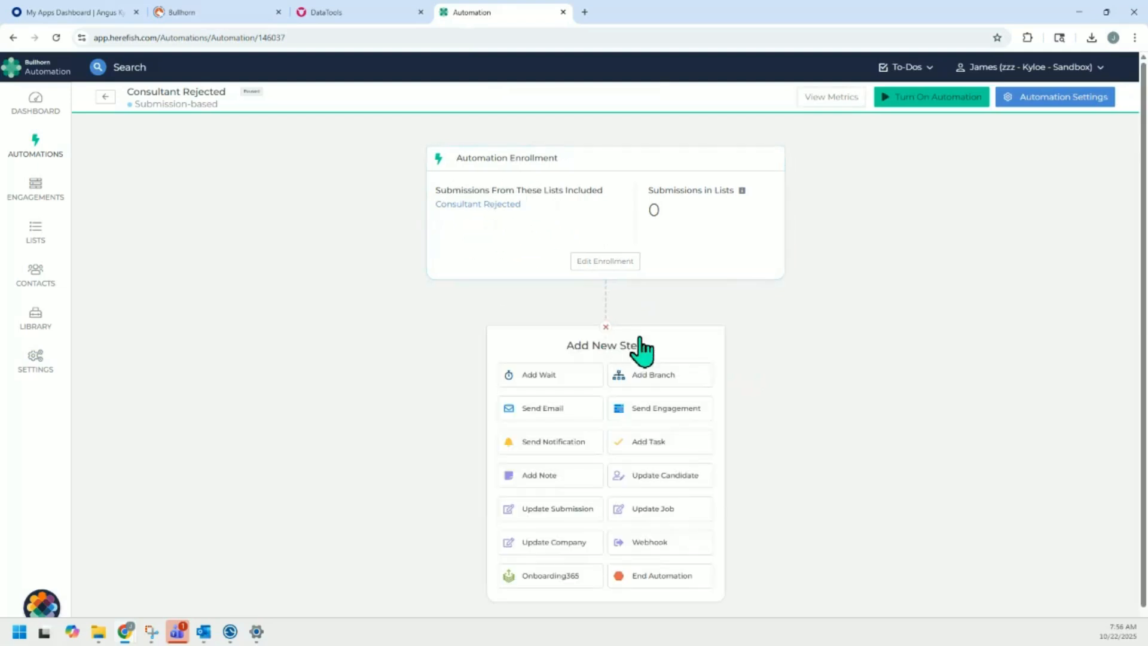
click(546, 378)
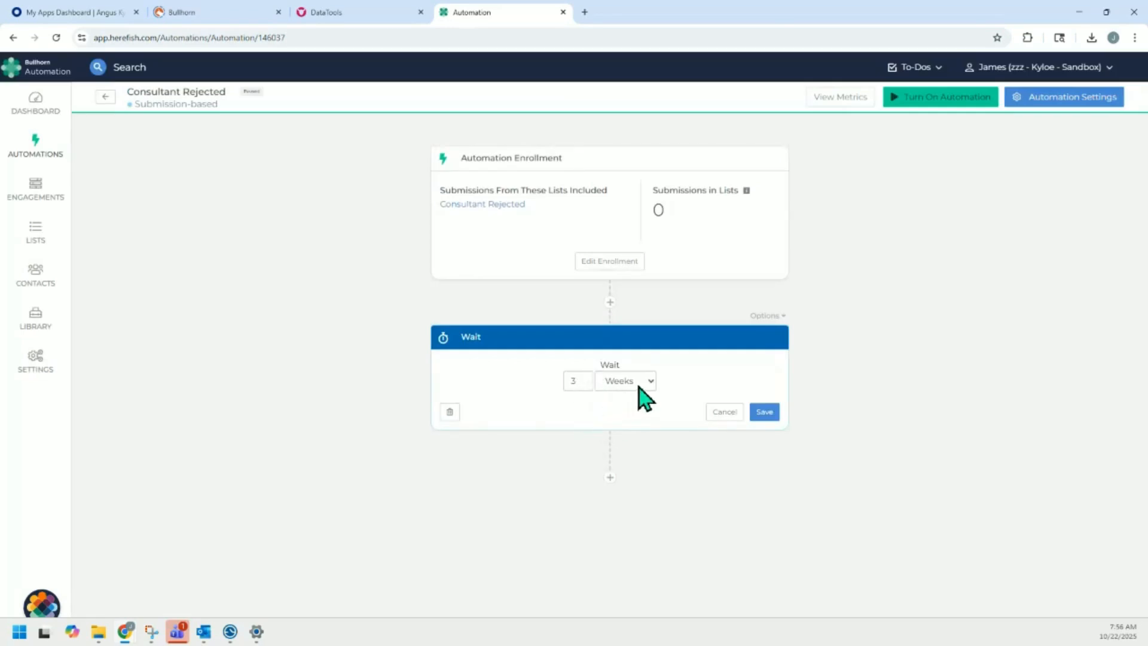
click(640, 388)
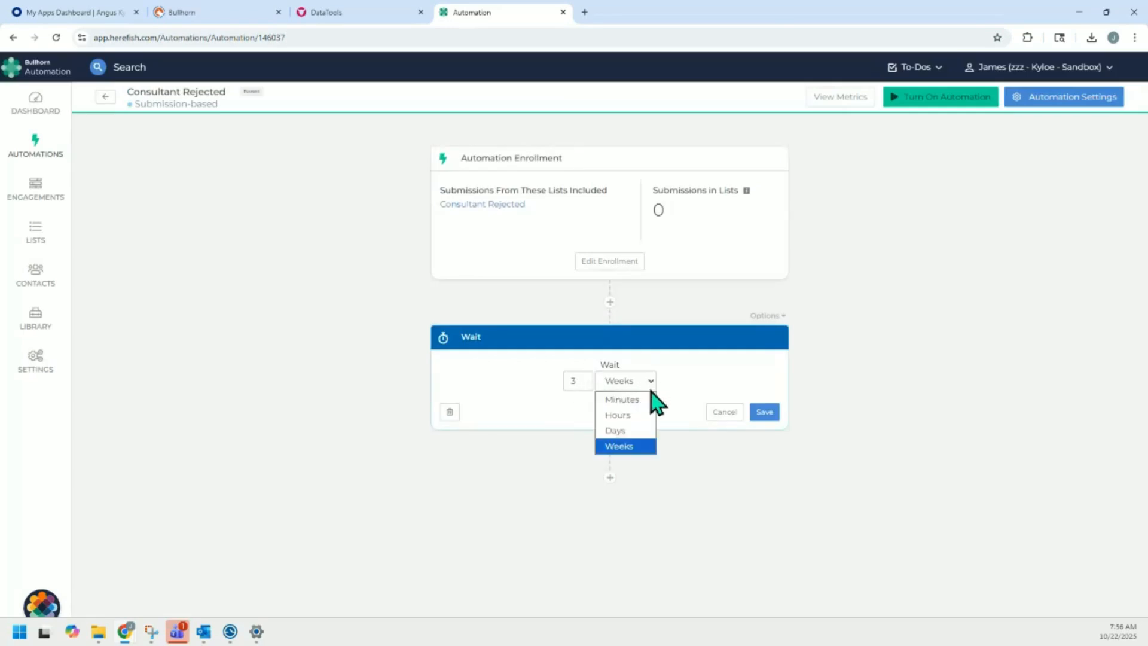
click(628, 397)
click(590, 385)
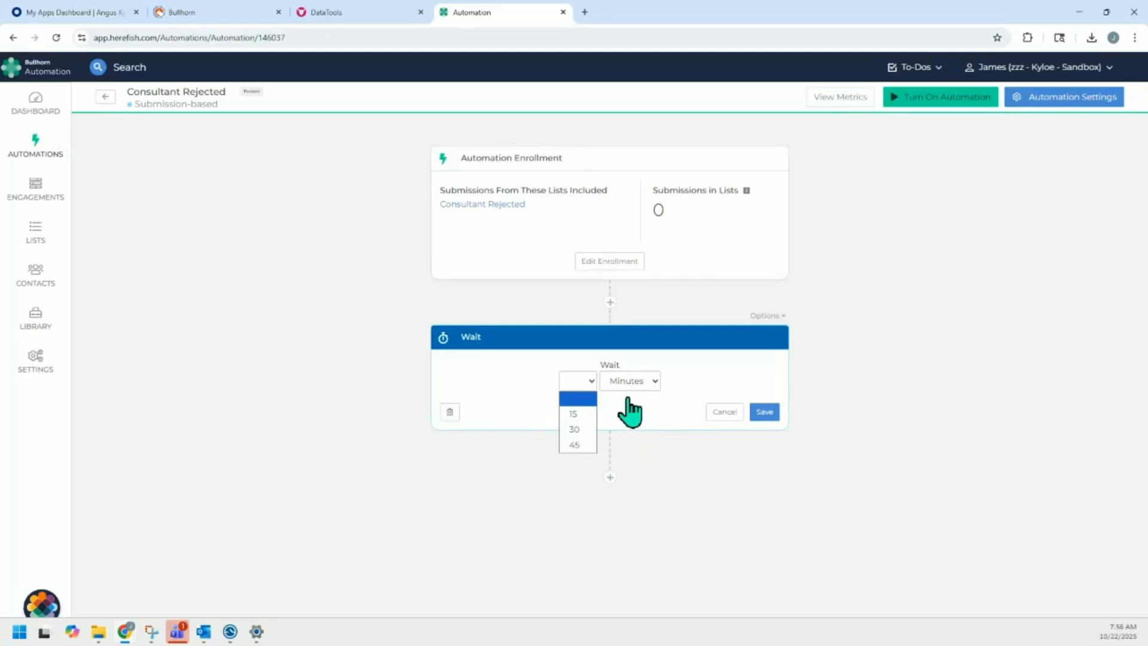
click(577, 428)
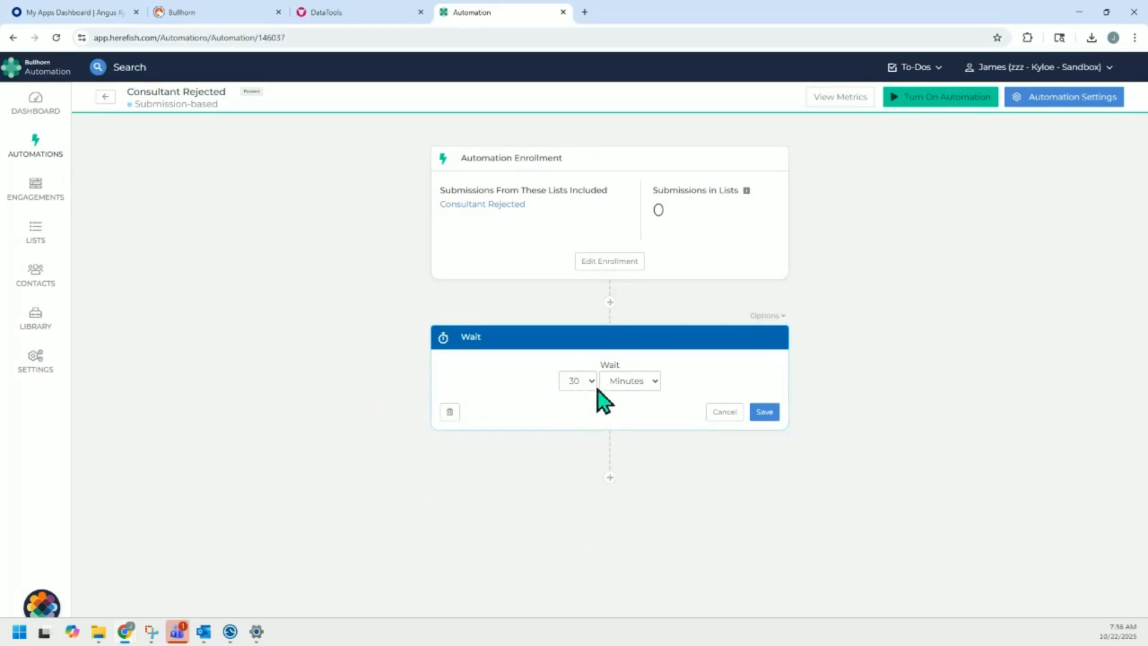
click(764, 414)
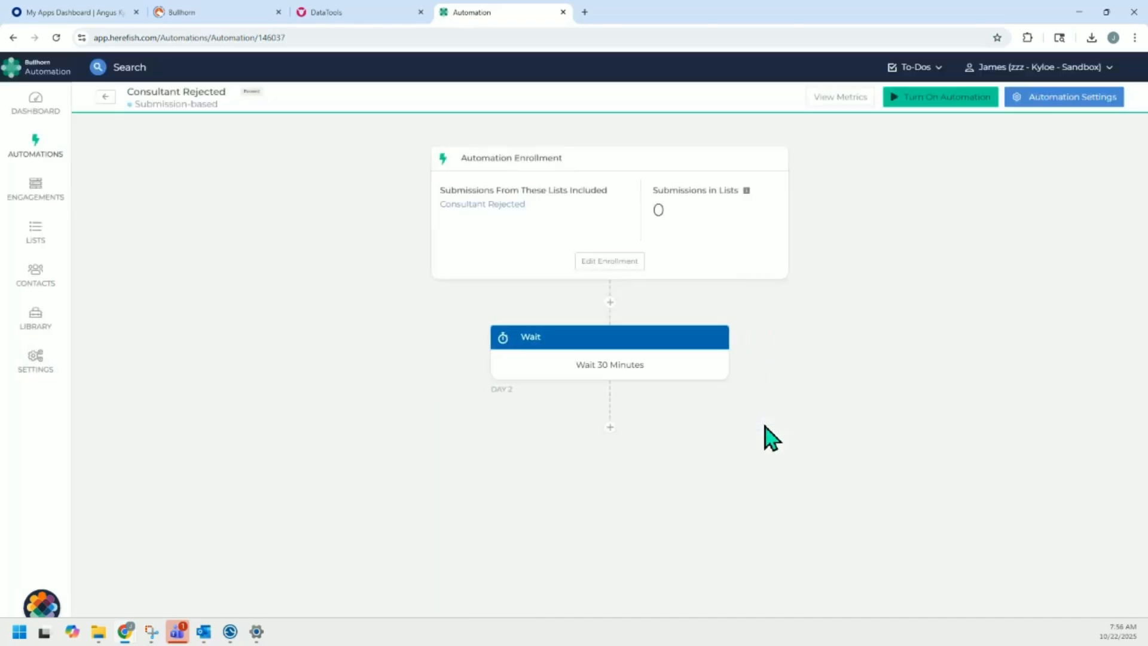
- Review the automation's sending days, time range and re-entry settings, and save them
click(1085, 102)
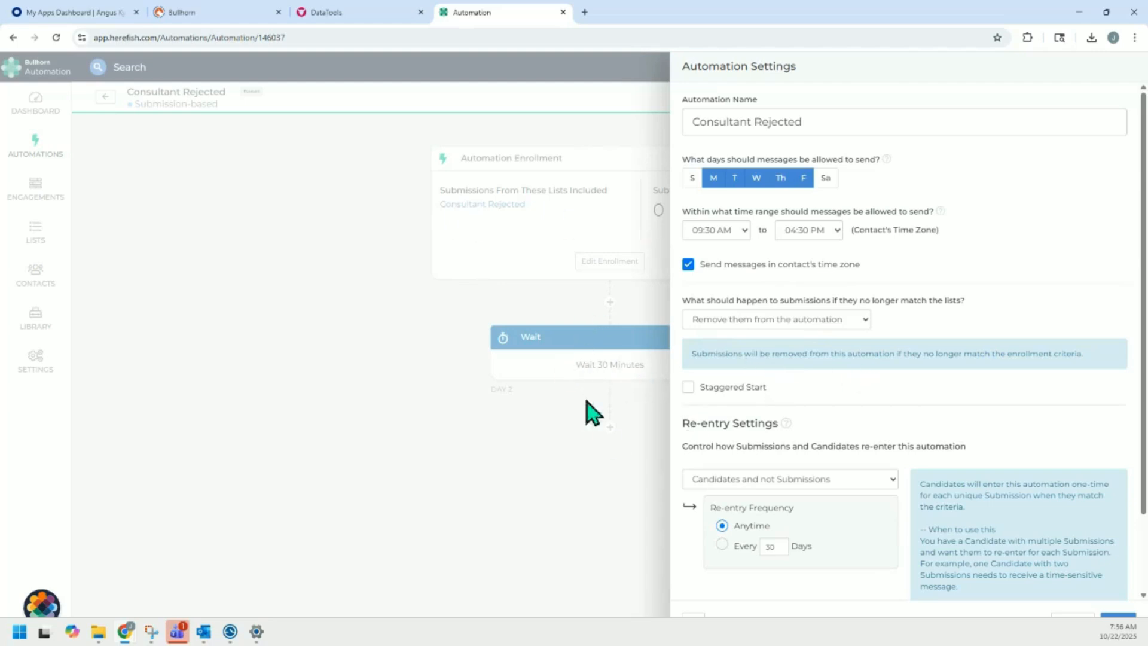
click(1118, 617)
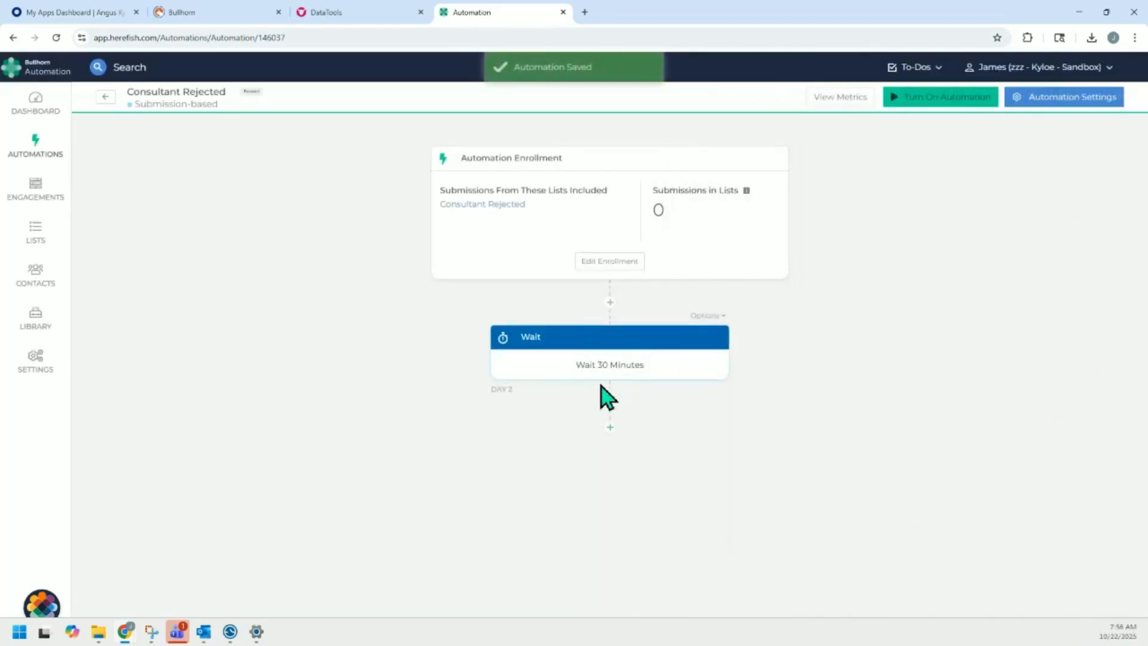
- Add a Send Email step after the wait and start its email from scratch as plain text
click(611, 428)
scroll(717, 401, down, 1)
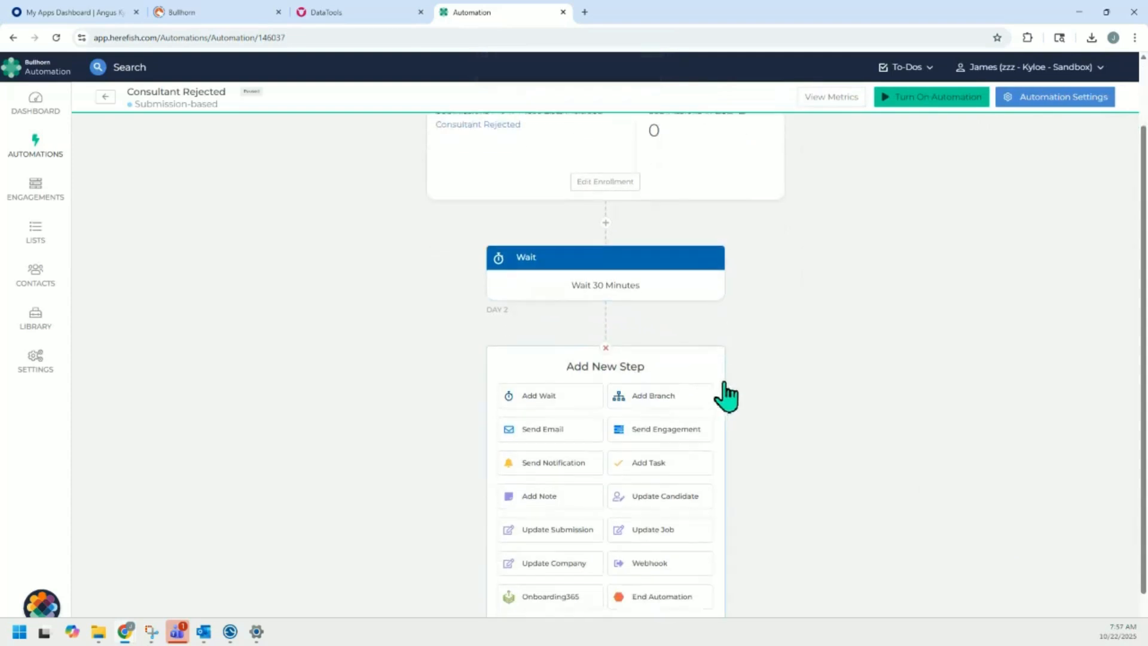
scroll(732, 383, down, 1)
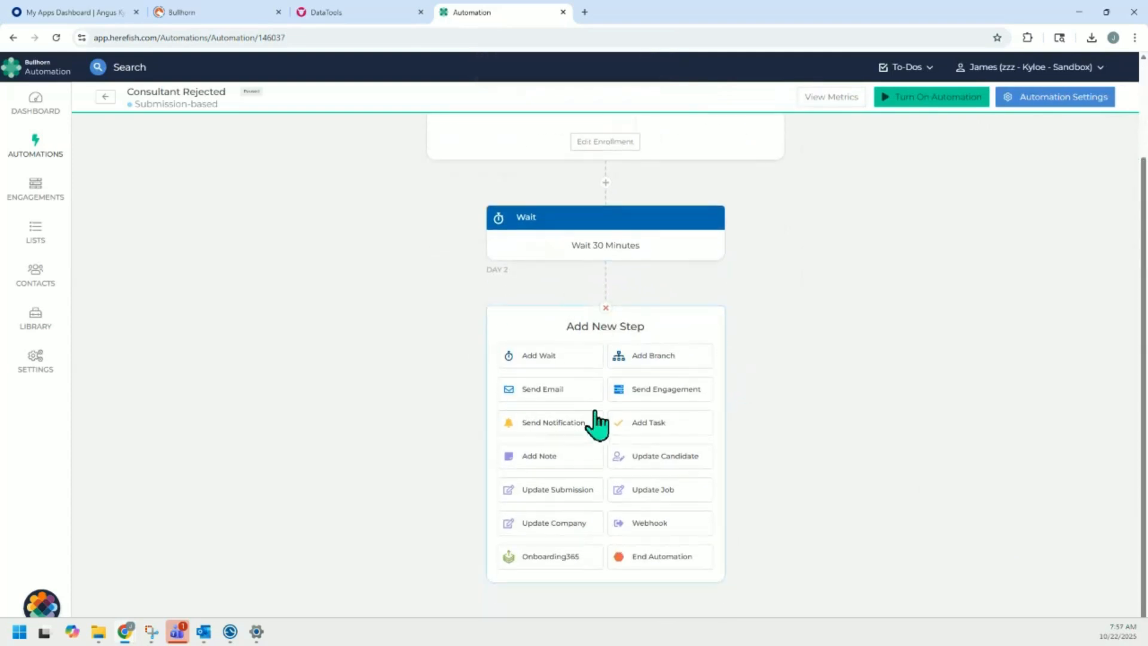
click(567, 394)
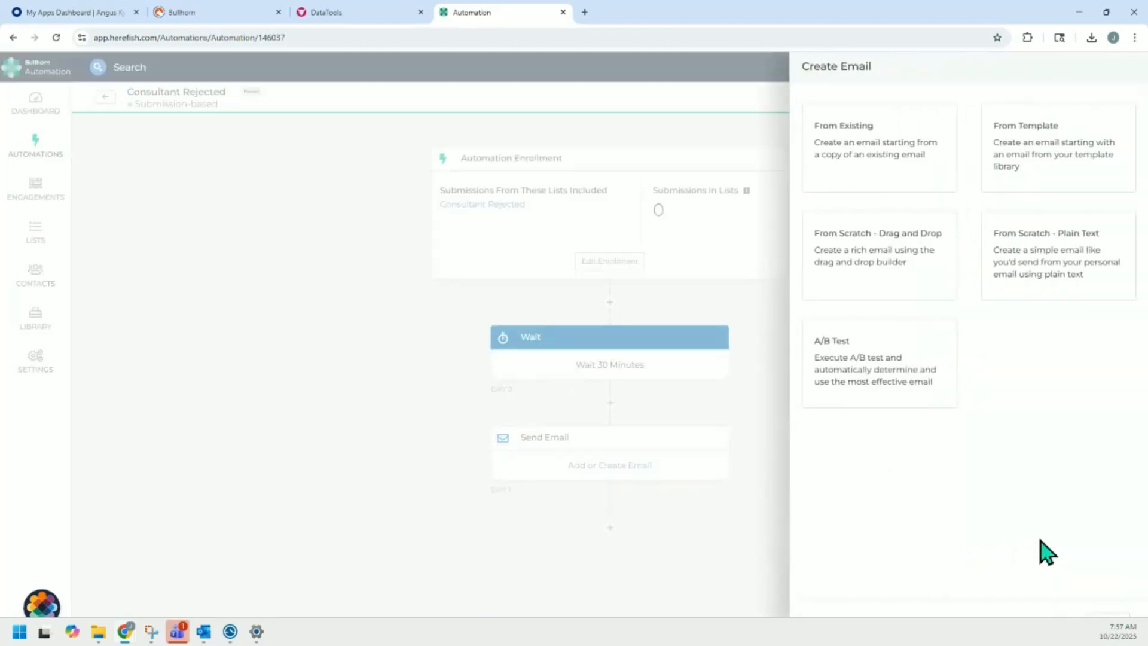
click(1055, 277)
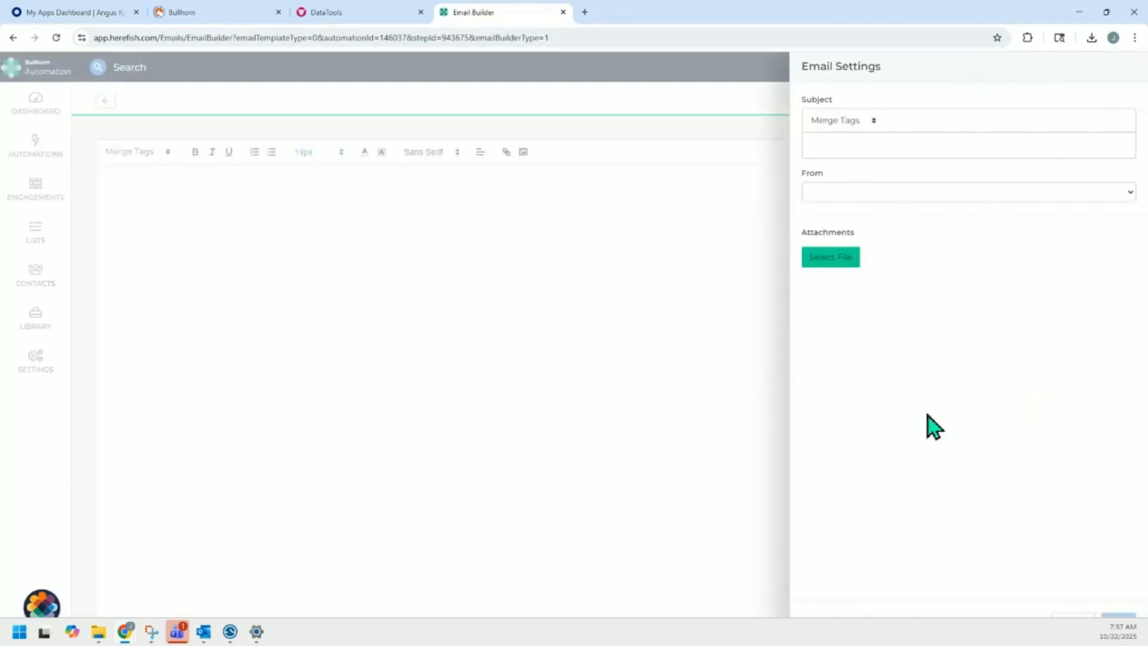
- Enter the email subject "unfortunately you've not progressed for the %JOBTITLE% role", inserting the job title as a merge tag
click(902, 146)
text(rtunastely you've not progressed for the)
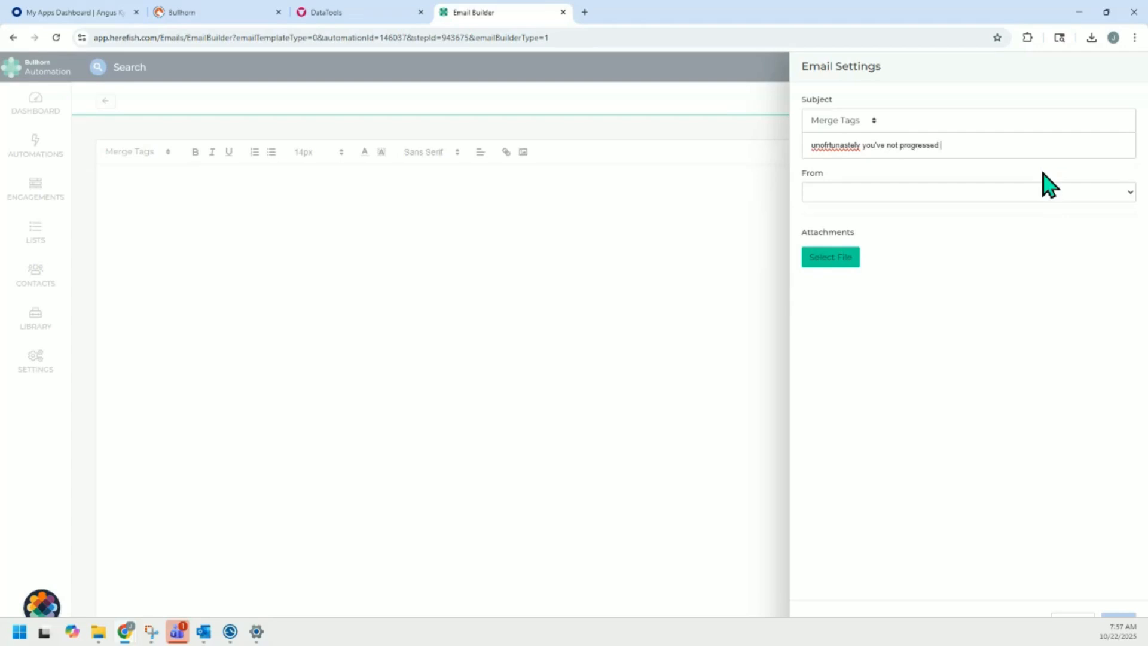
click(840, 123)
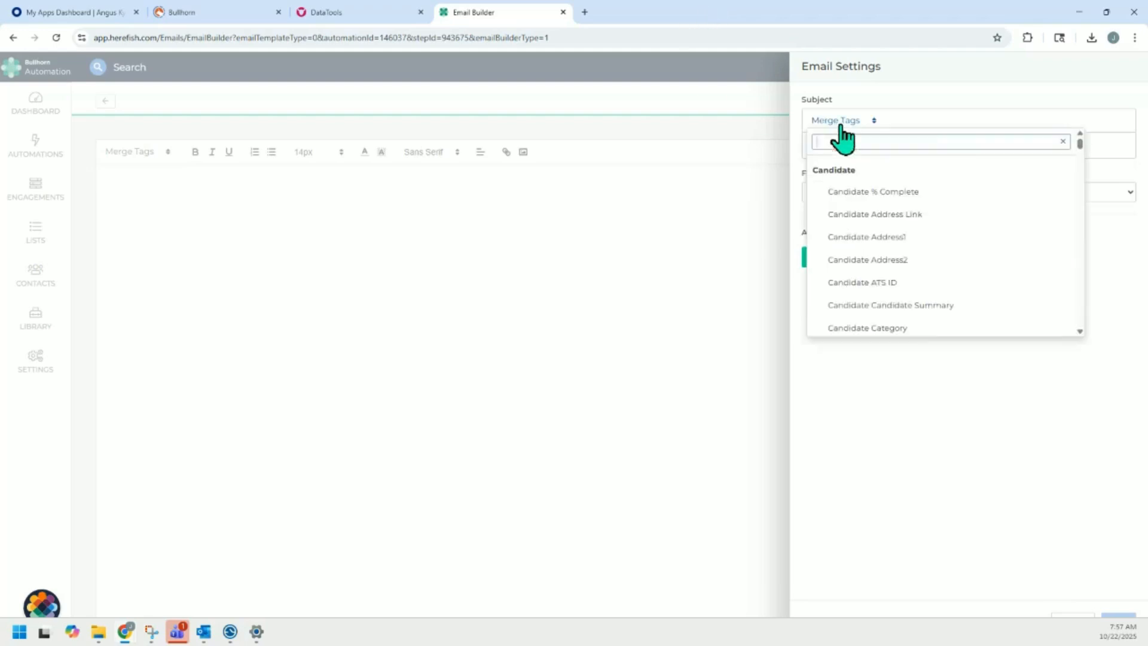
text(job title)
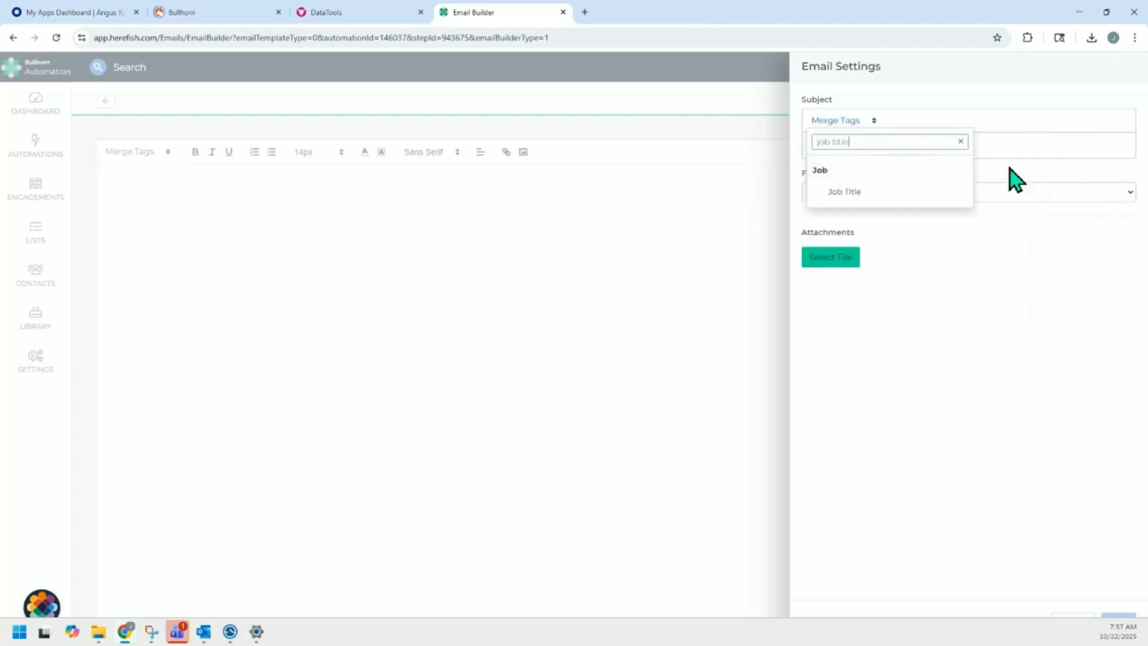
click(868, 192)
text(role)
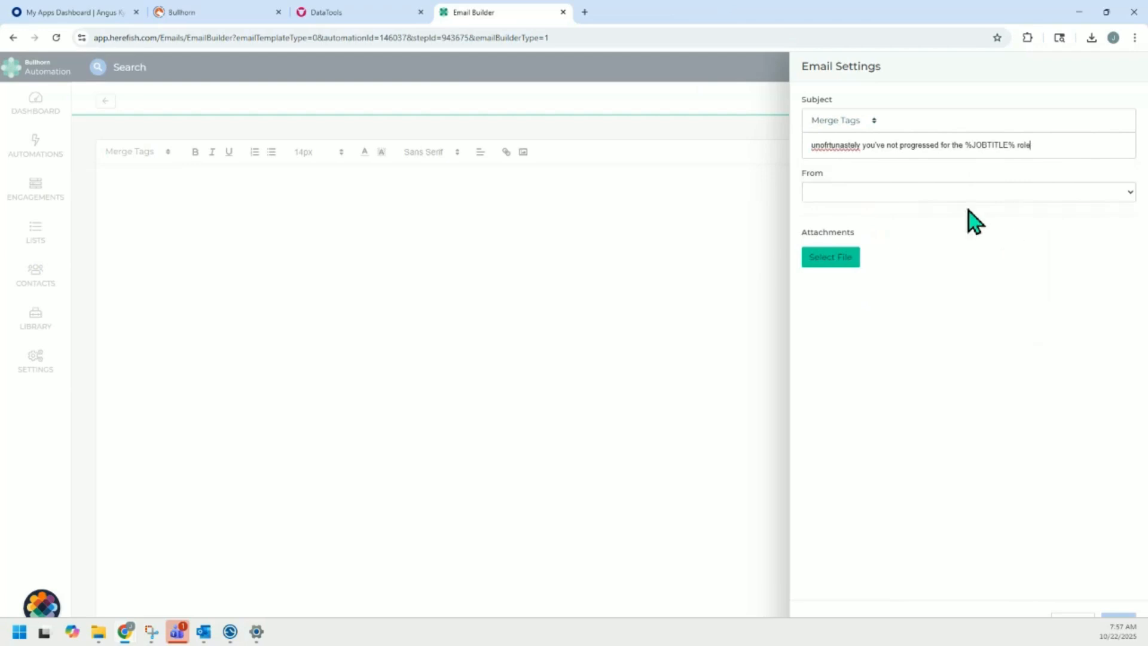
- Correct the spelling of the subject's first word and capitalize it so it reads "Unfortunately"
double_click(837, 146)
right_click(839, 150)
click(932, 168)
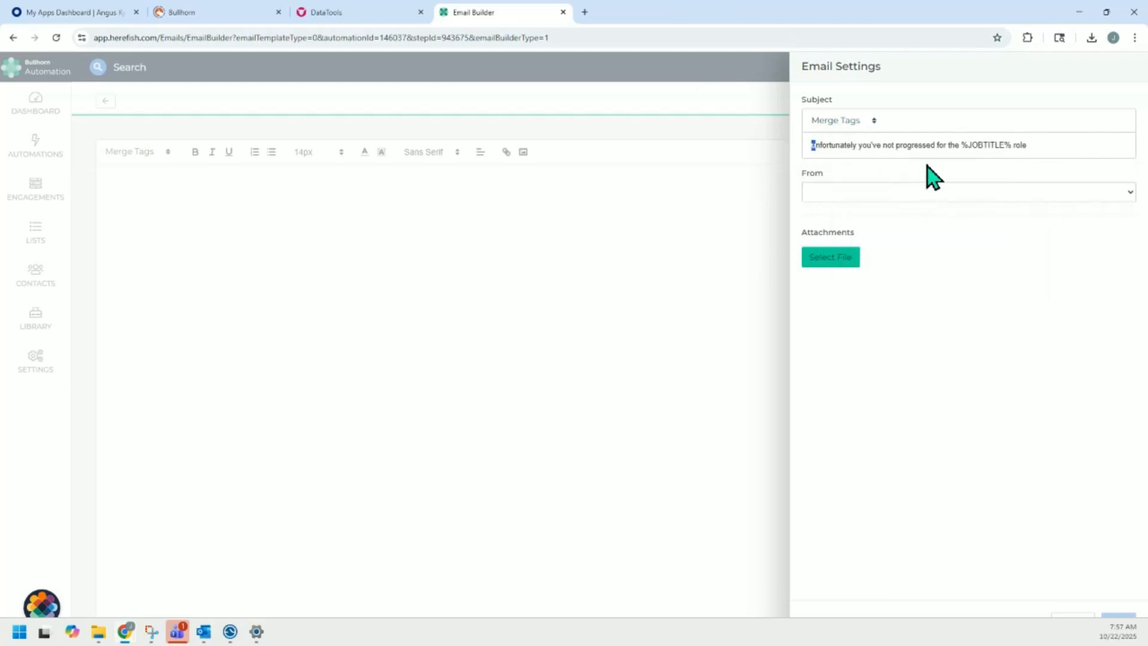
key(BackSpace)
text(U)
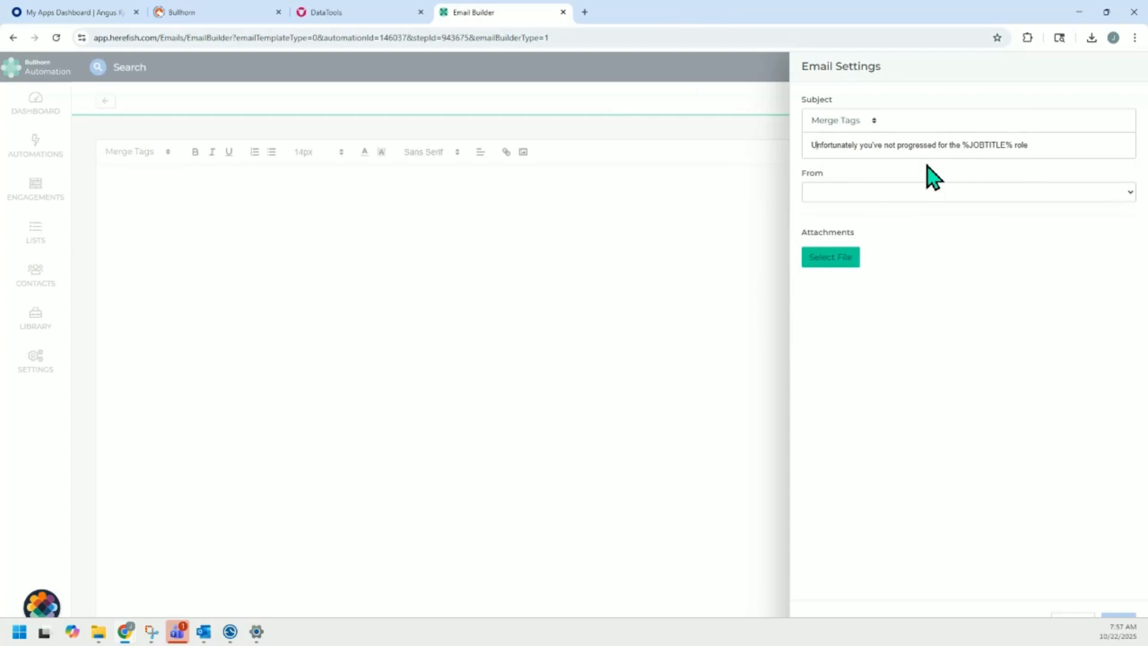
- Choose the sender of the email and save the email settings
click(946, 192)
click(860, 226)
click(1119, 621)
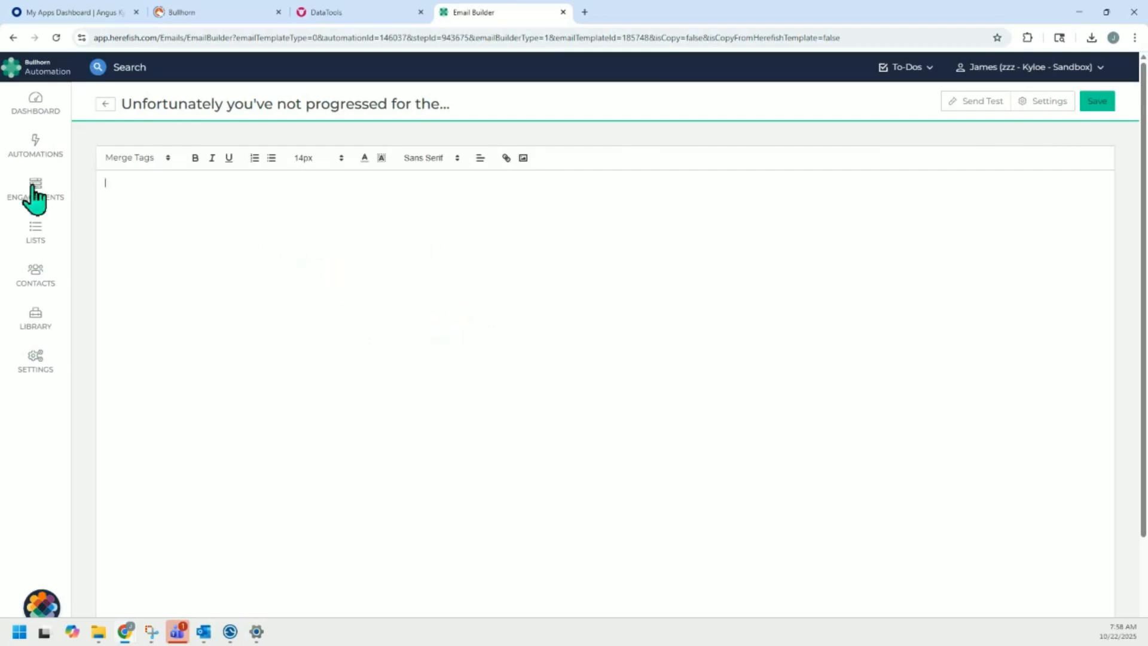
- Examine the job merge tags available for the email body, including the %JOB1% to %JOB5% links
click(139, 159)
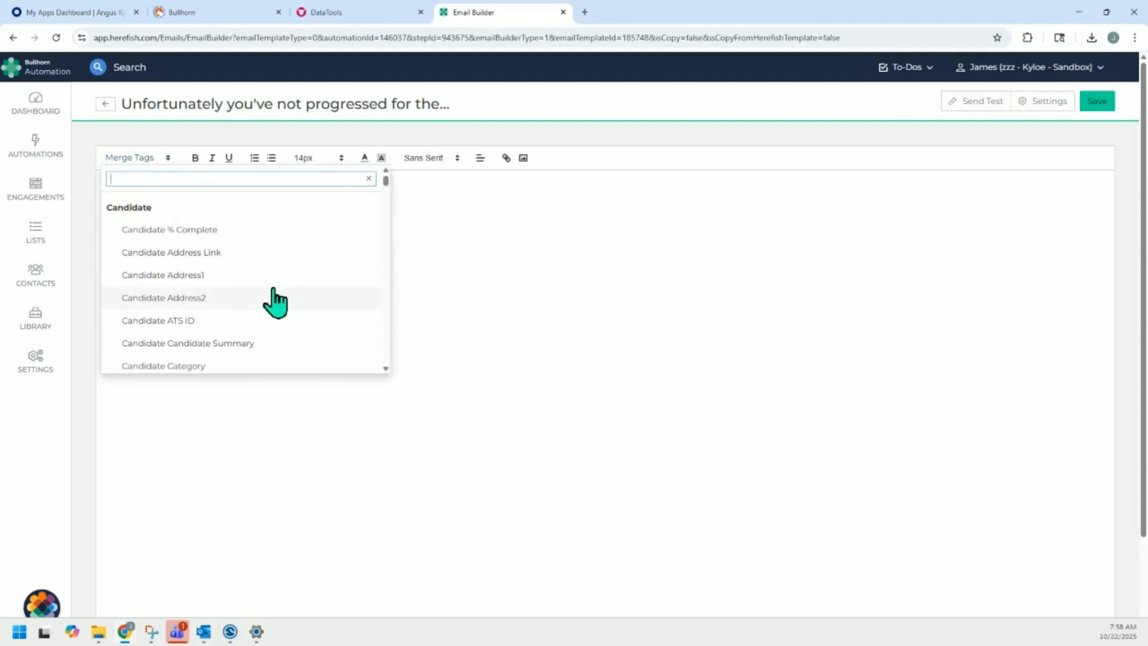
text(job)
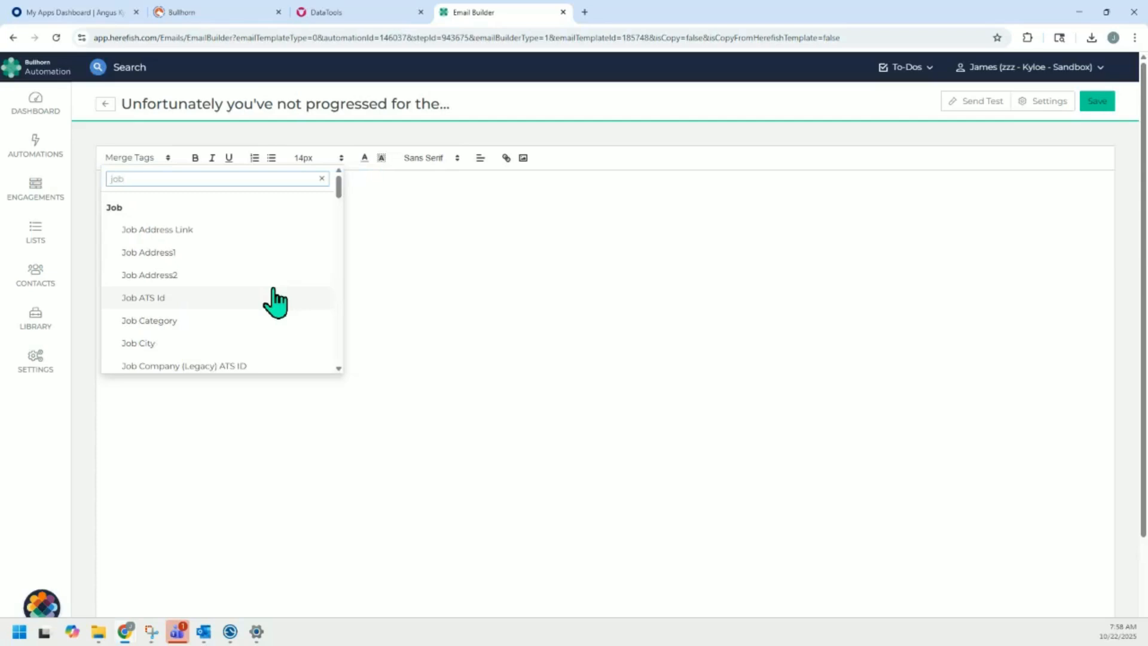
scroll(275, 305, down, 20)
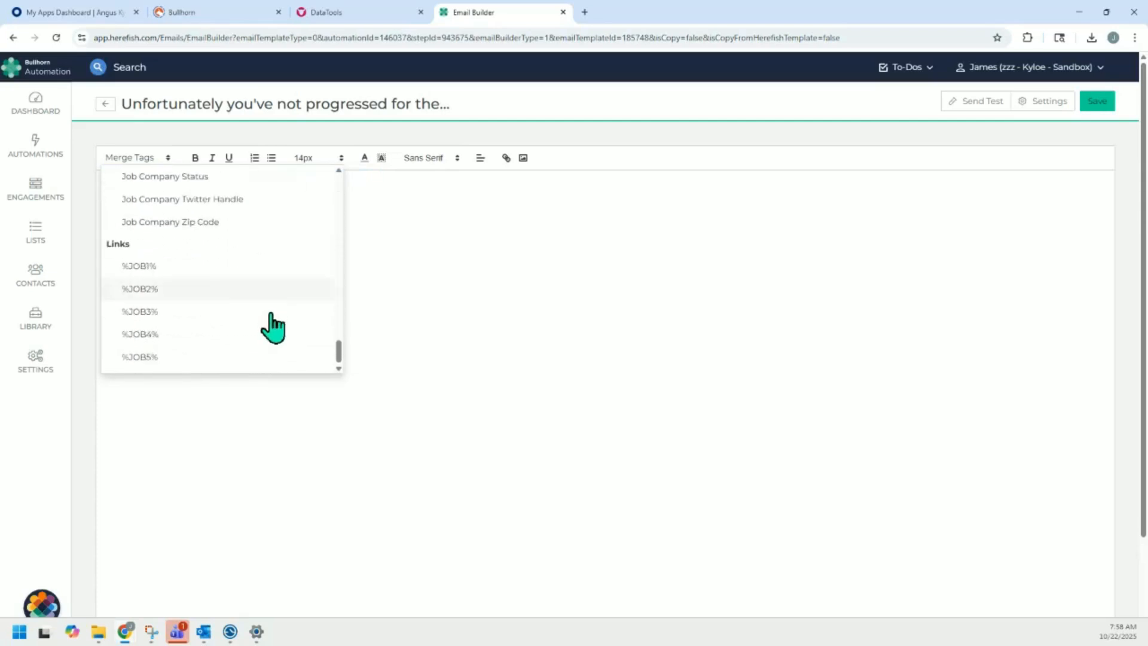
click(157, 278)
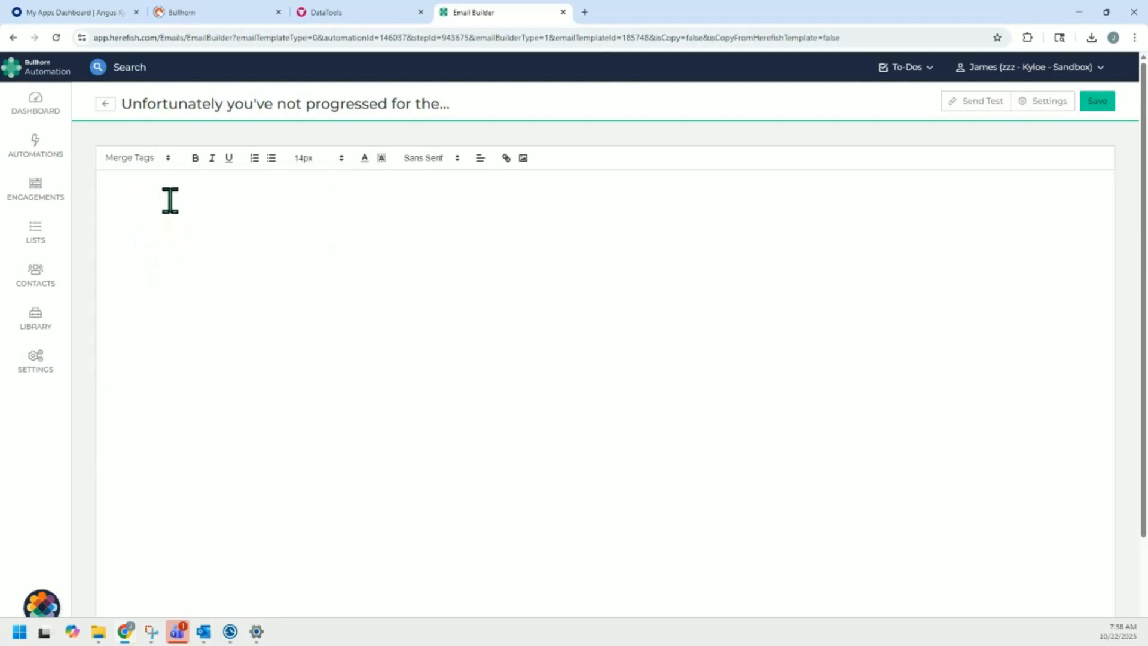
click(139, 165)
text(job)
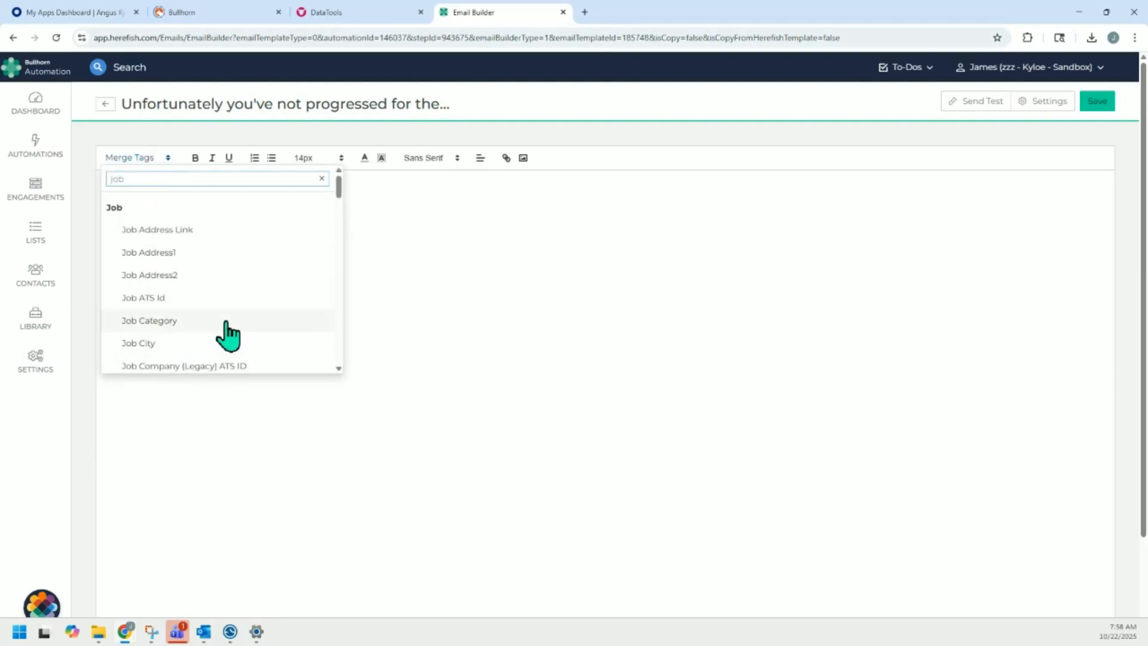
scroll(220, 315, down, 10)
scroll(207, 310, down, 3)
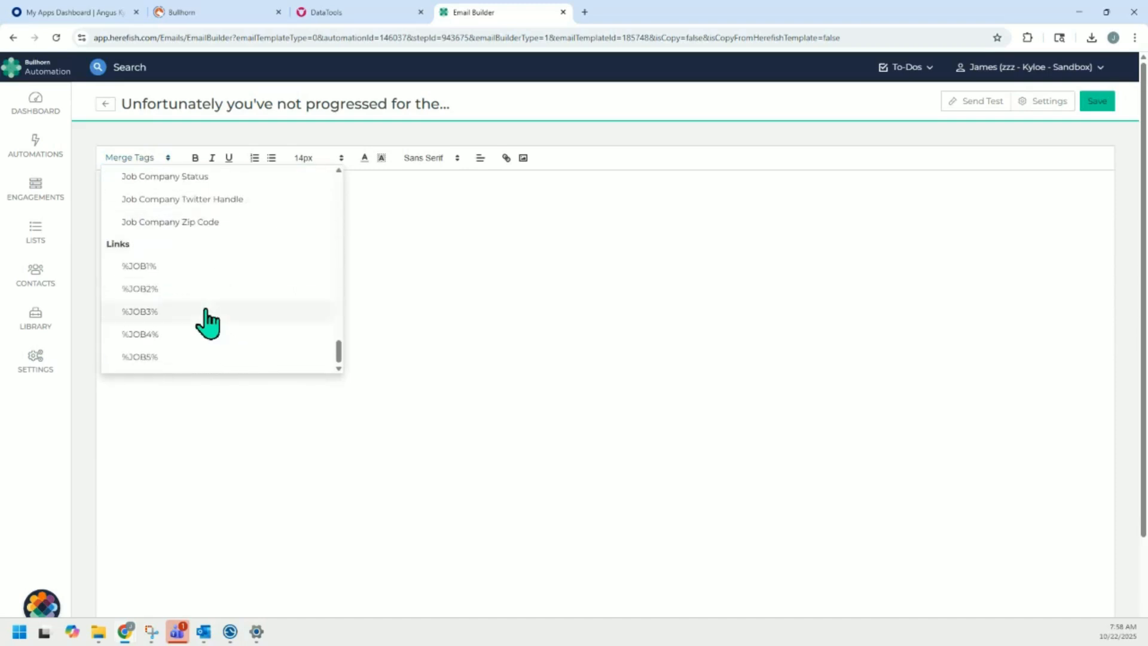
click(177, 290)
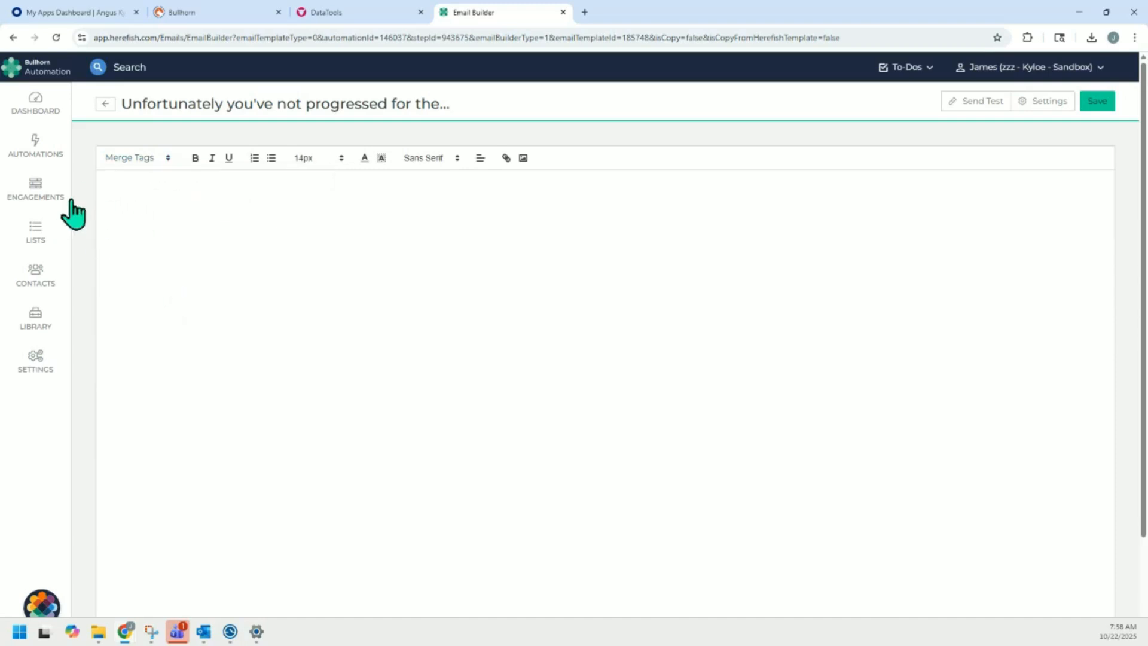